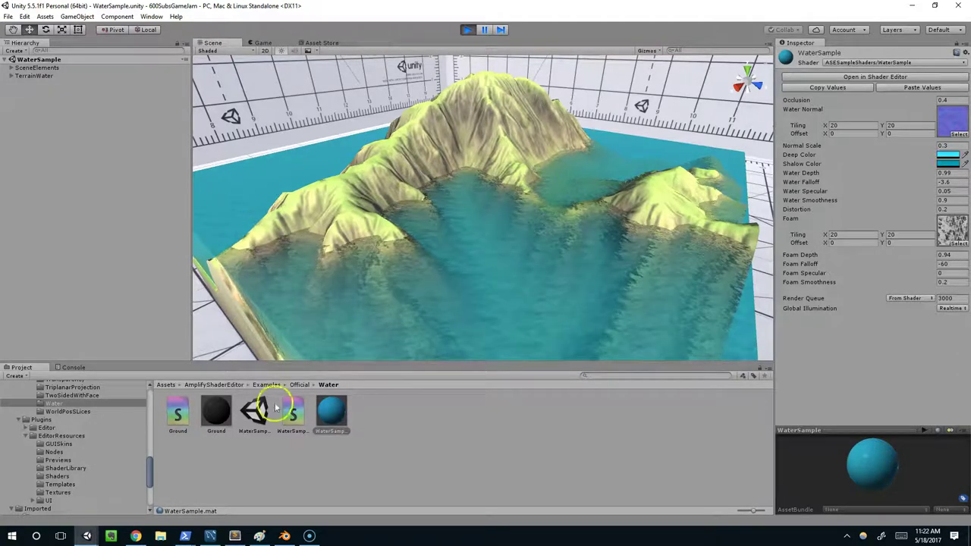
Switch to the AmplifyShaderTutorials project and select the WaterSample material in the Water example folder.
scroll(83, 419, up, 4)
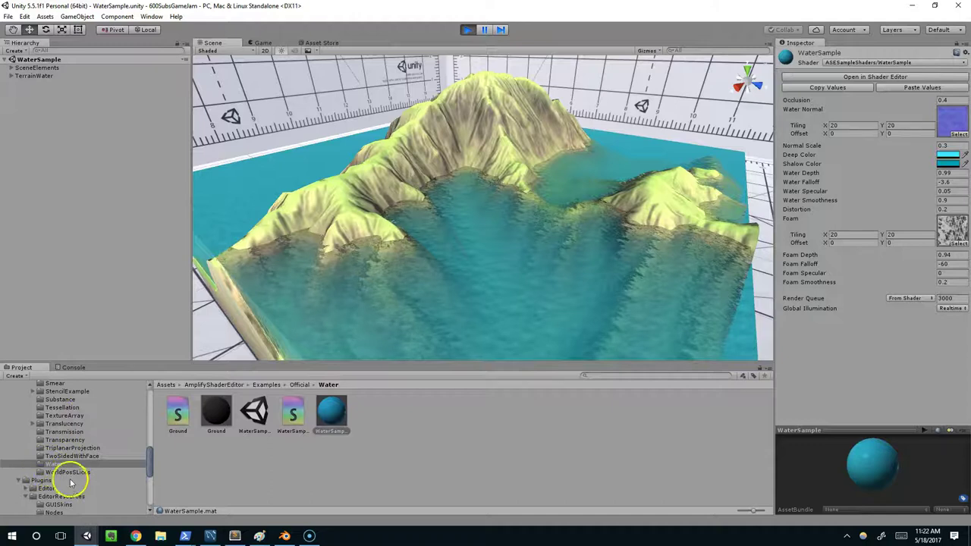
mouse_move(86, 535)
click(143, 502)
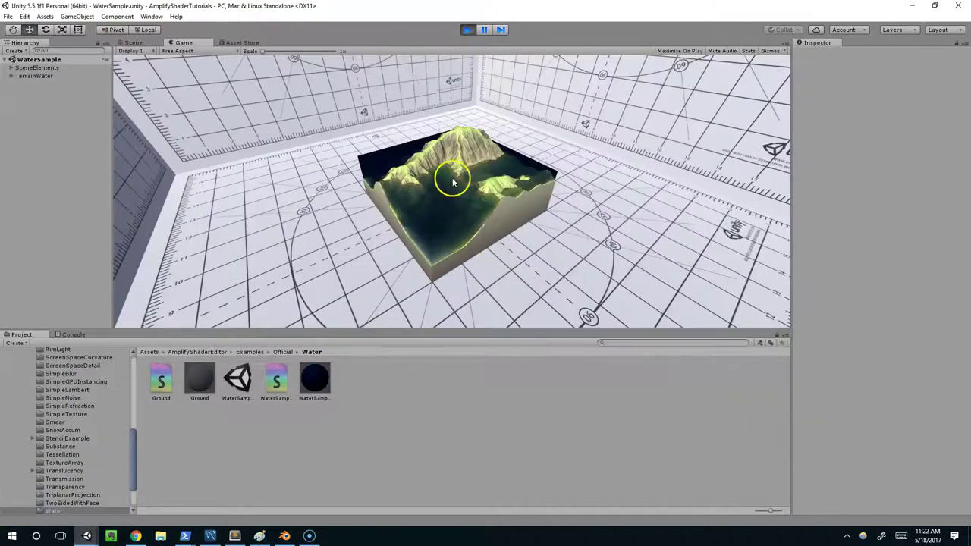
click(315, 377)
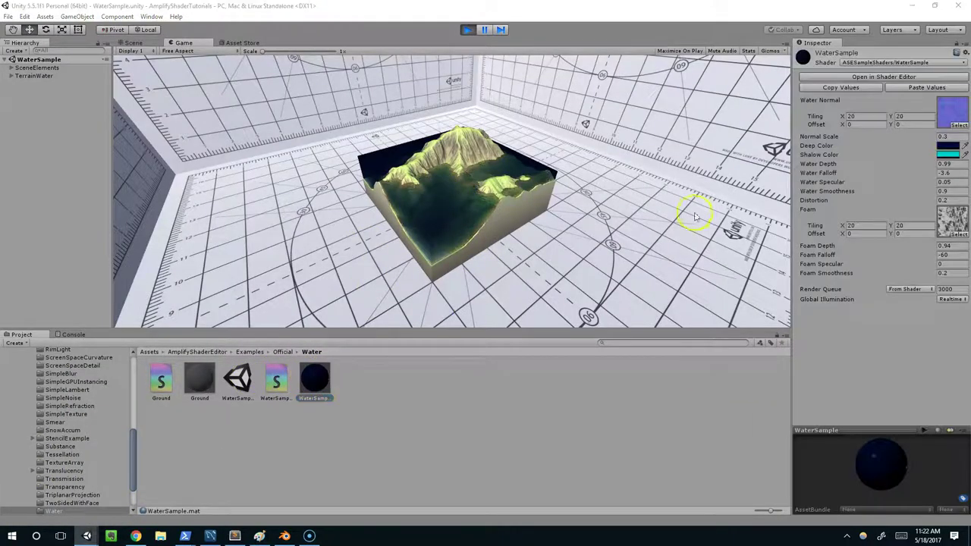
Bring the shader editor into view and look over the node groups of the WaterSample shader graph.
drag(529, 34, 312, 45)
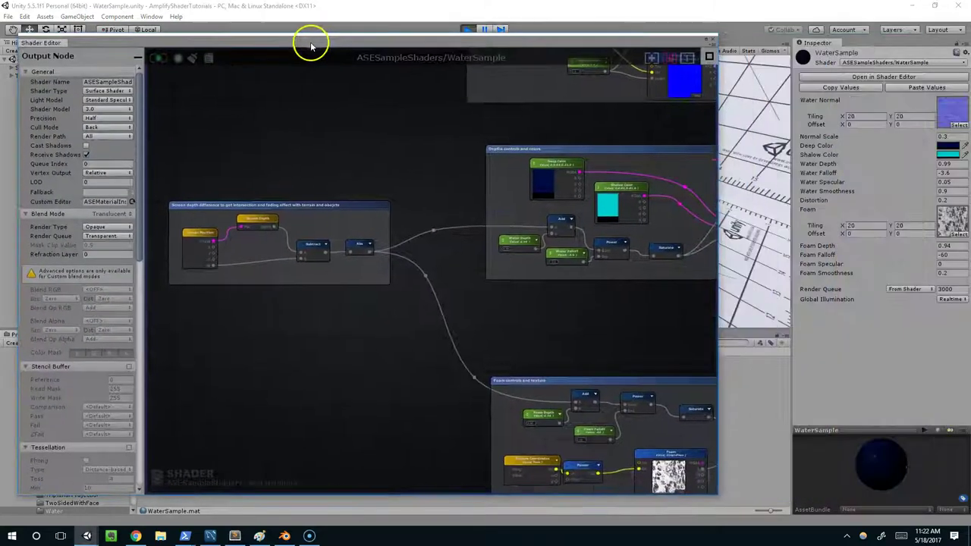
scroll(394, 204, up, 3)
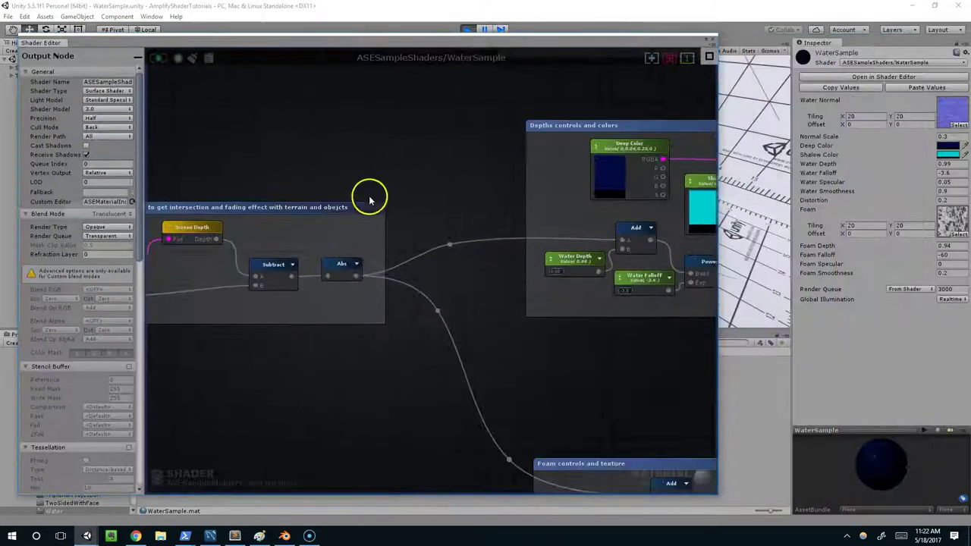
scroll(569, 211, down, 5)
middle_drag(542, 215, 267, 250)
scroll(485, 226, down, 1)
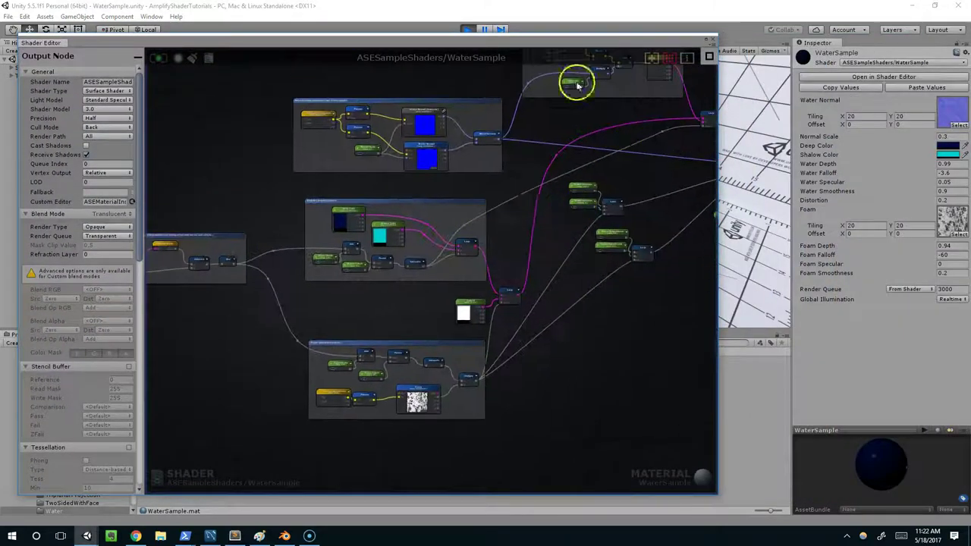
middle_drag(576, 84, 557, 114)
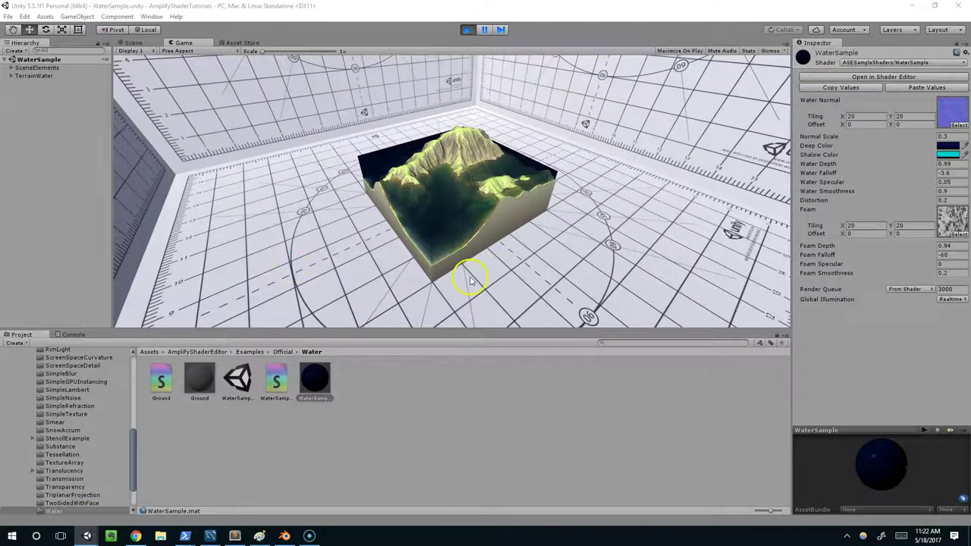
Exit play mode and open the WaterSample scene from the Examples/Official/Water folder.
click(465, 31)
scroll(42, 371, up, 5)
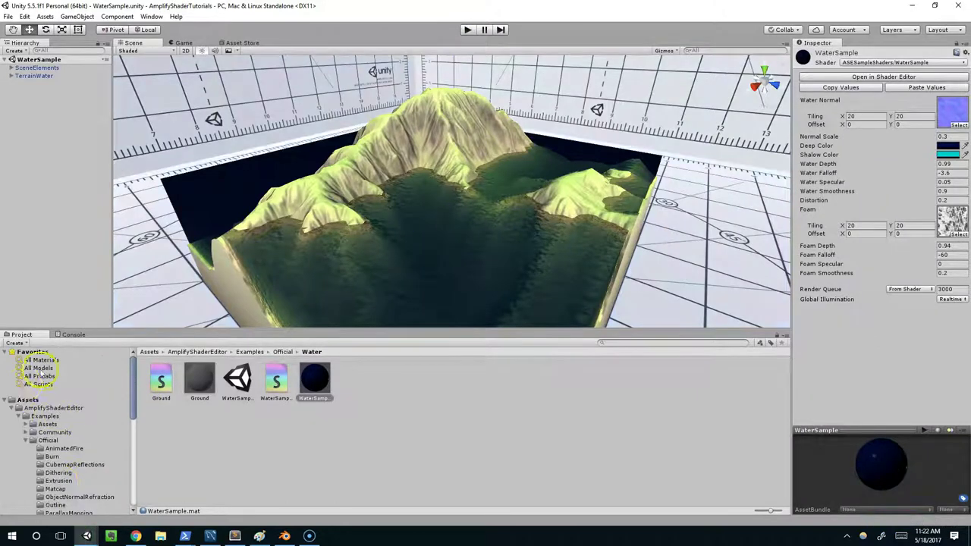
click(44, 416)
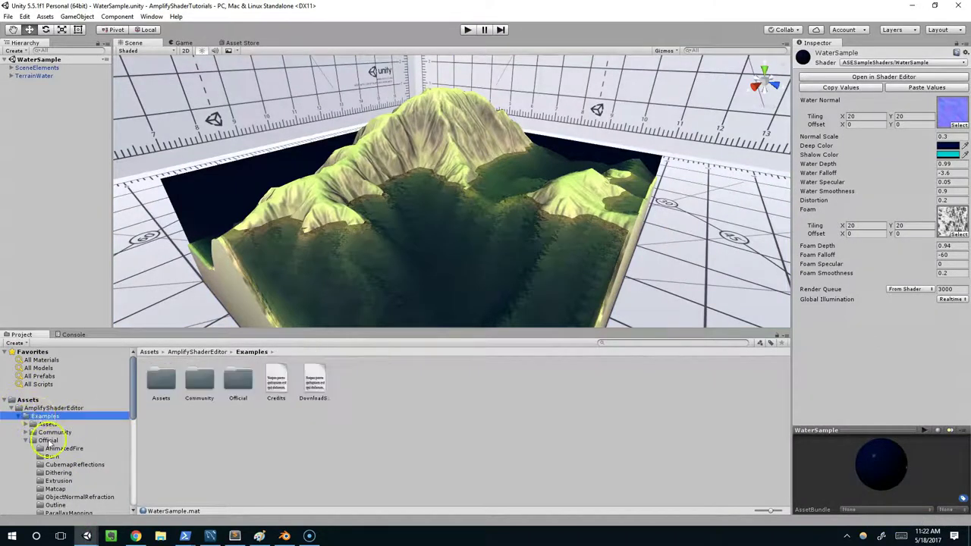
click(48, 440)
scroll(47, 455, down, 8)
scroll(50, 458, down, 2)
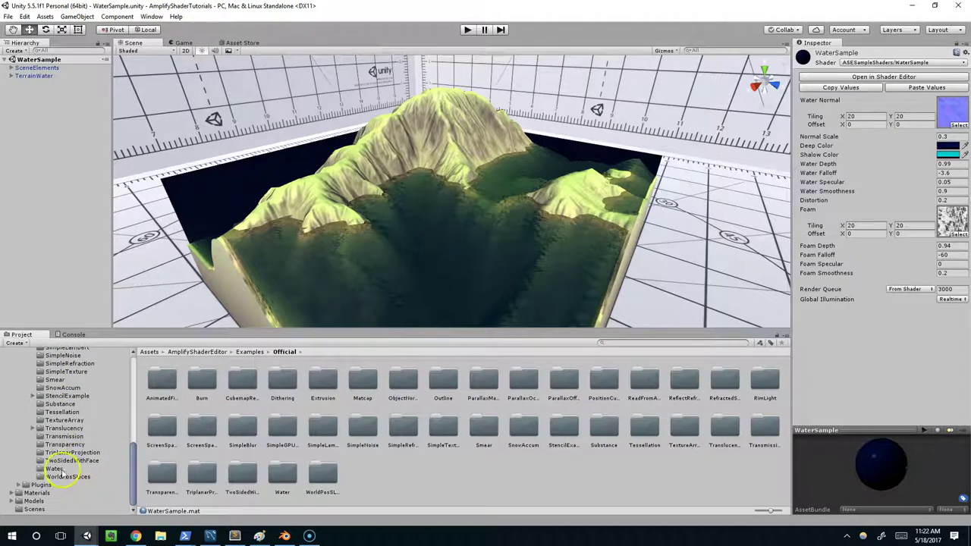
click(57, 468)
double_click(237, 383)
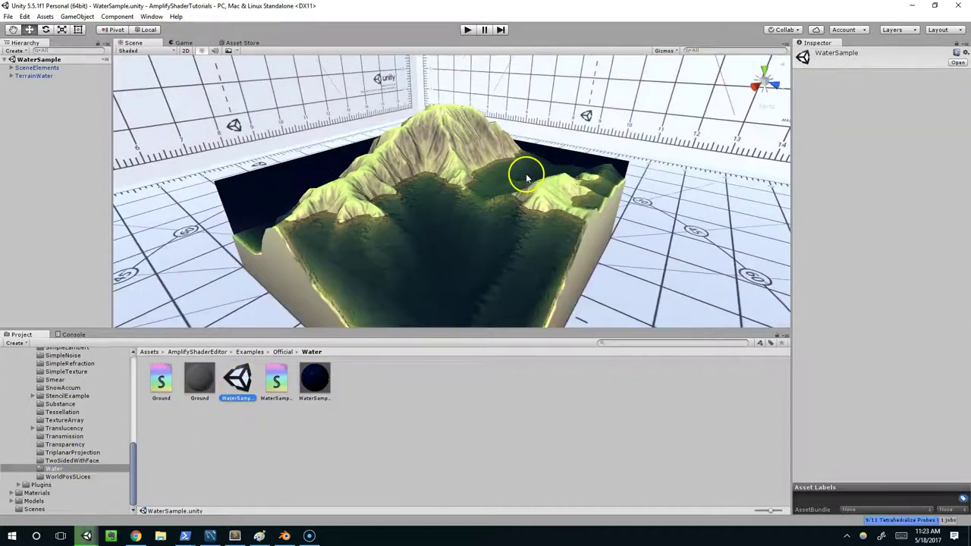
right_drag(527, 176, 495, 192)
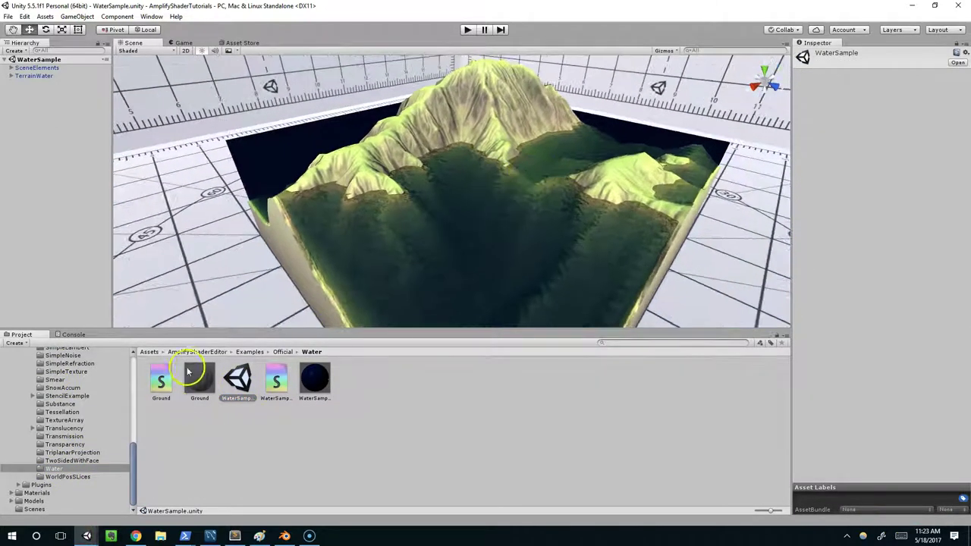
alt+drag(499, 211, 475, 214)
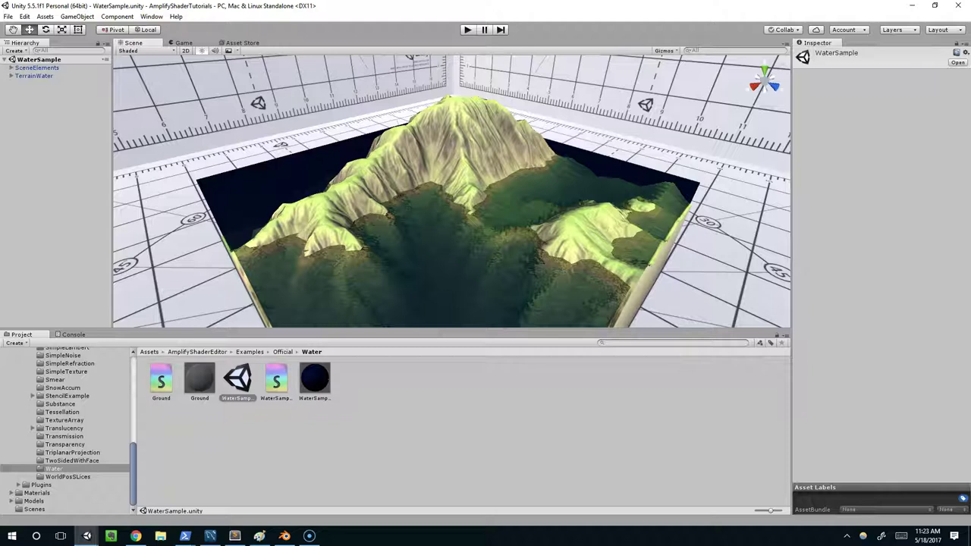
Select the WaterSample material and bring its shader graph back over the scene at the screen depth group.
drag(970, 23, 970, 39)
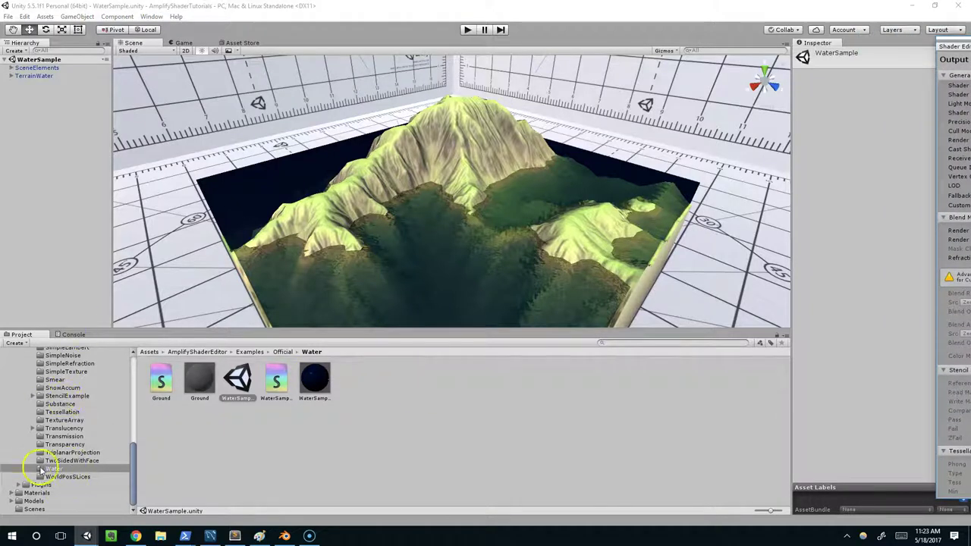
click(311, 380)
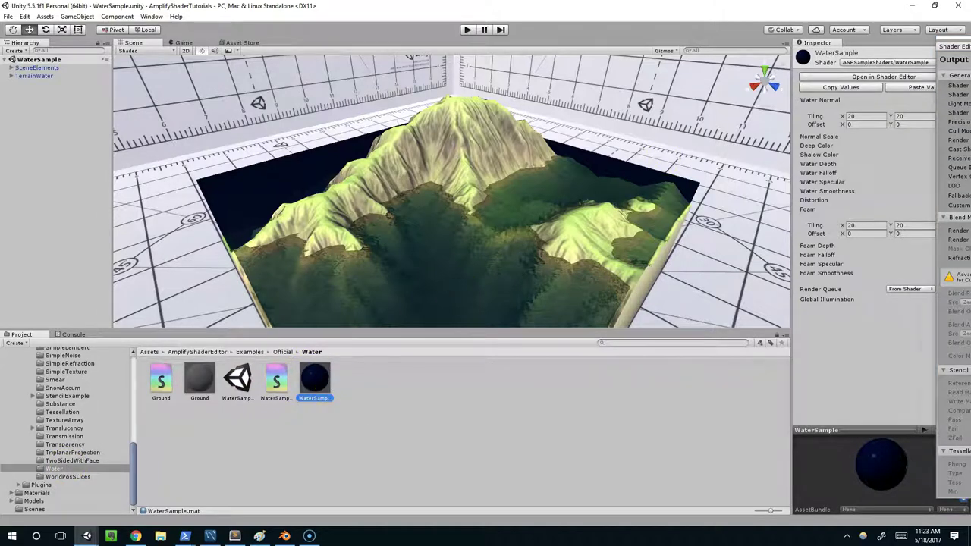
drag(970, 47, 326, 50)
scroll(436, 190, down, 1)
middle_drag(436, 190, 591, 167)
scroll(451, 210, up, 4)
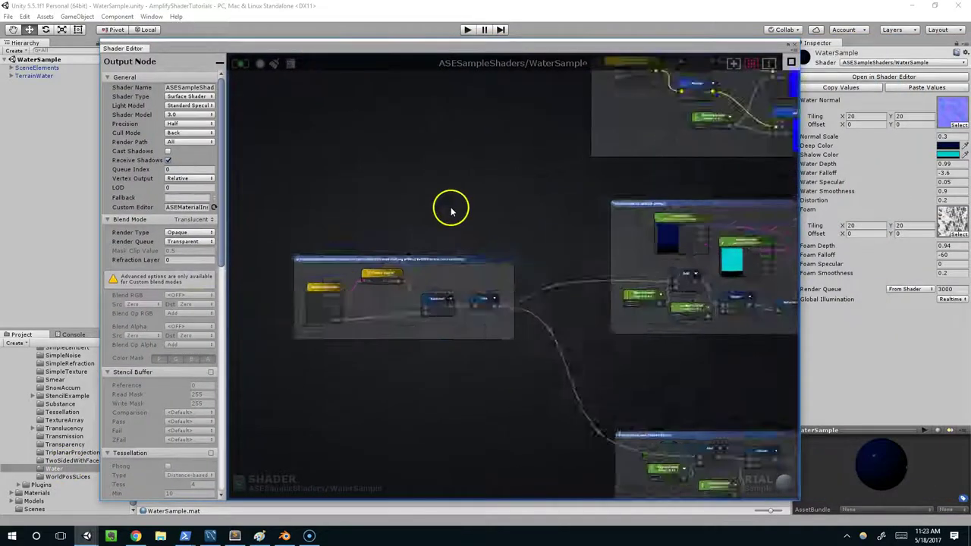
Move the shader editor below the scene view and examine the water where it meets the terrain.
drag(413, 47, 563, 300)
scroll(514, 160, up, 10)
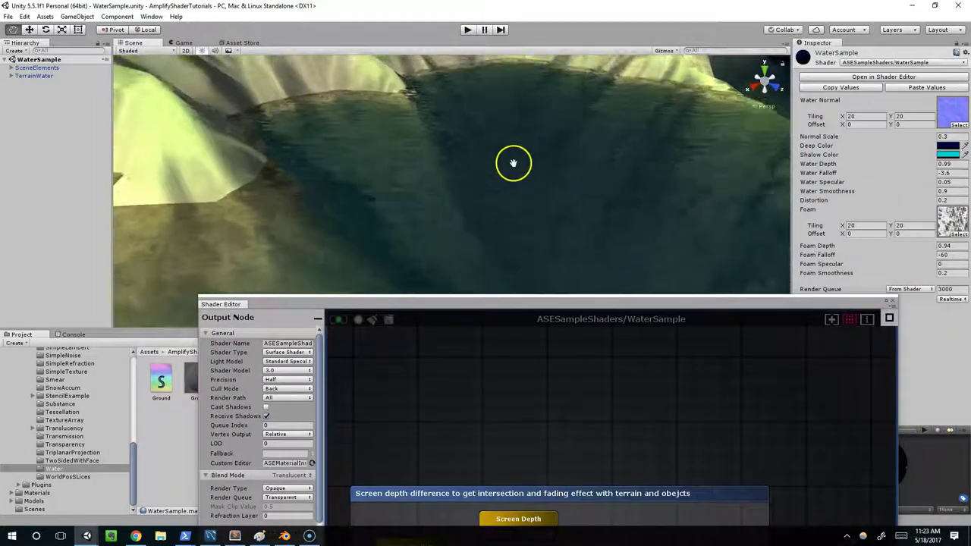
middle_drag(513, 163, 510, 181)
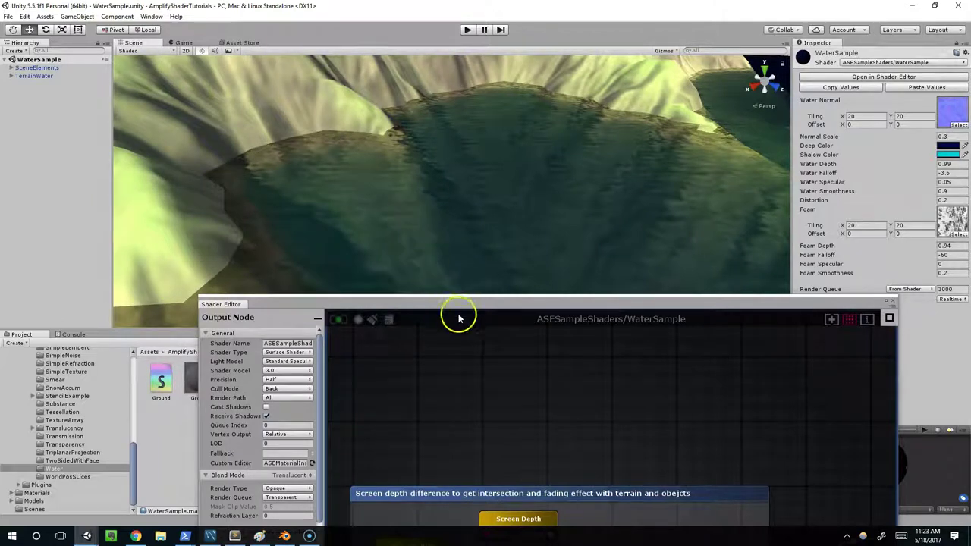
Select the Screen Position node and examine the screen depth difference group alongside the water in the scene.
drag(458, 319, 429, 230)
click(422, 455)
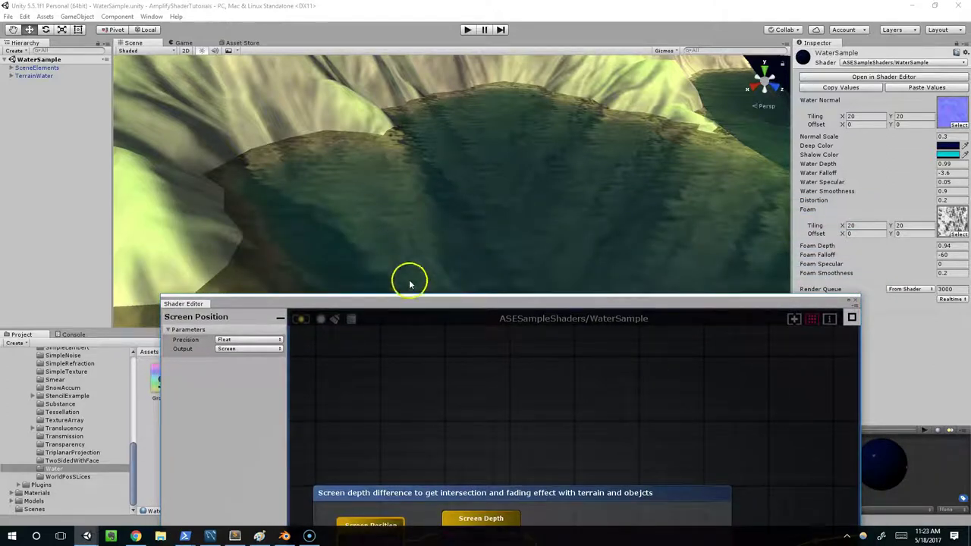
drag(472, 311, 447, 279)
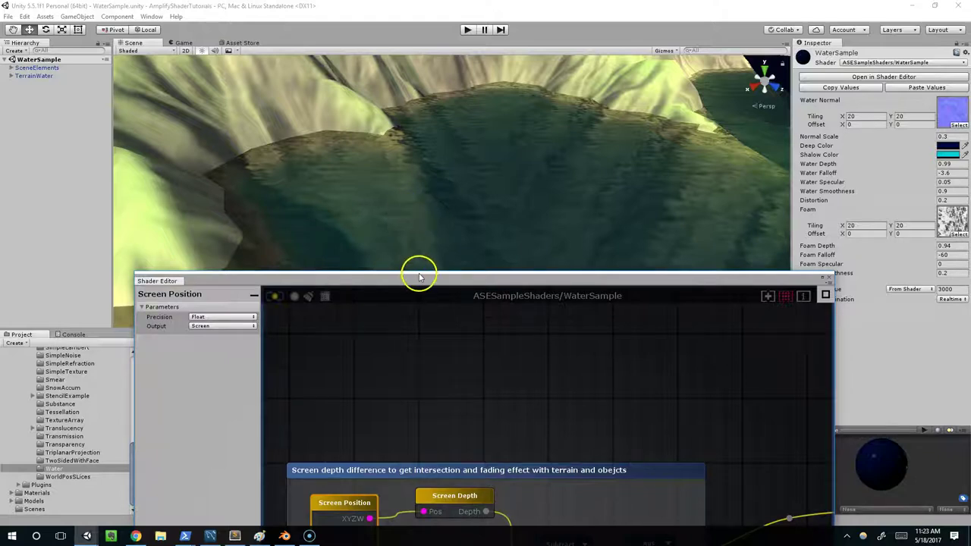
drag(419, 276, 405, 206)
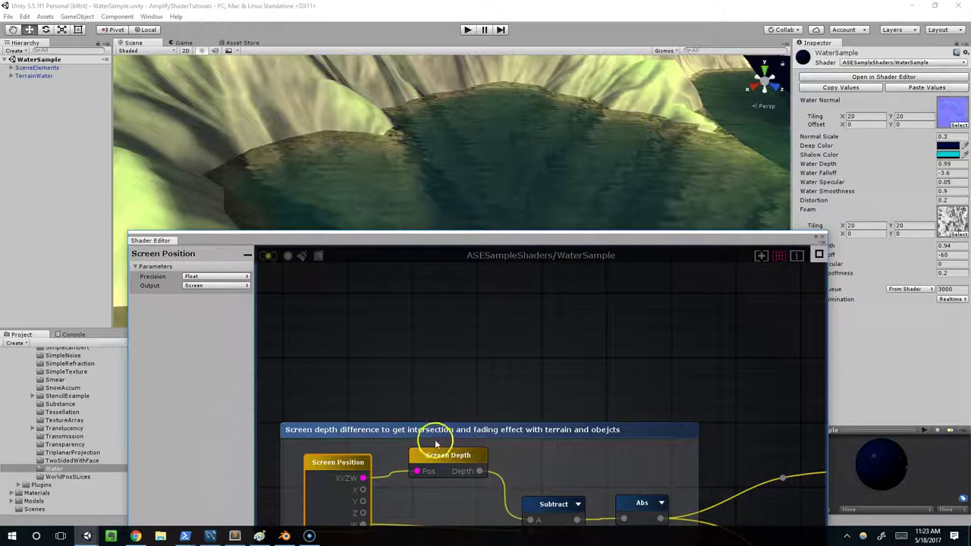
drag(487, 242, 460, 189)
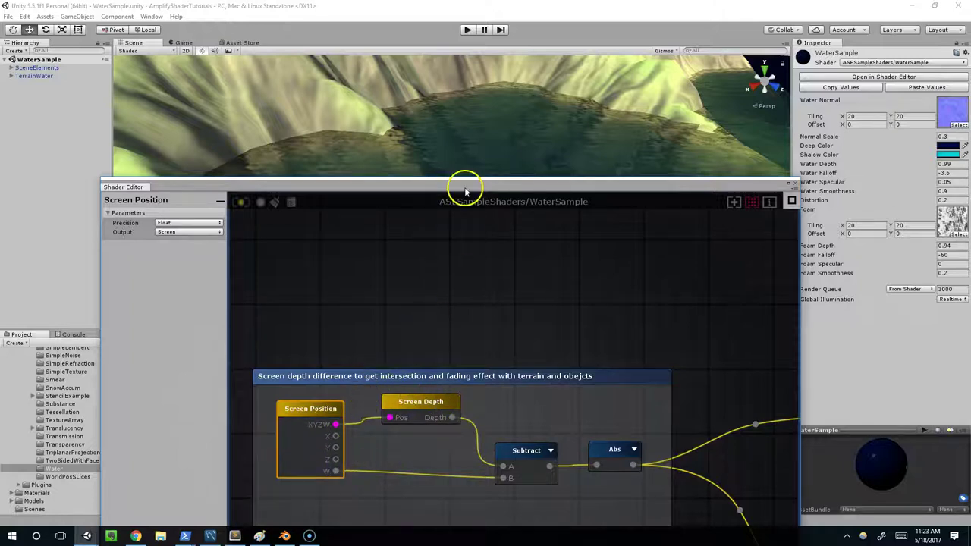
drag(529, 195, 456, 117)
Examine how the Depths controls and colors group blends Deep Color and Shalow Color, comparing it with the water in the scene.
scroll(589, 273, down, 3)
middle_drag(590, 274, 436, 272)
scroll(553, 256, up, 1)
middle_drag(553, 255, 431, 303)
scroll(487, 276, up, 2)
scroll(377, 294, down, 2)
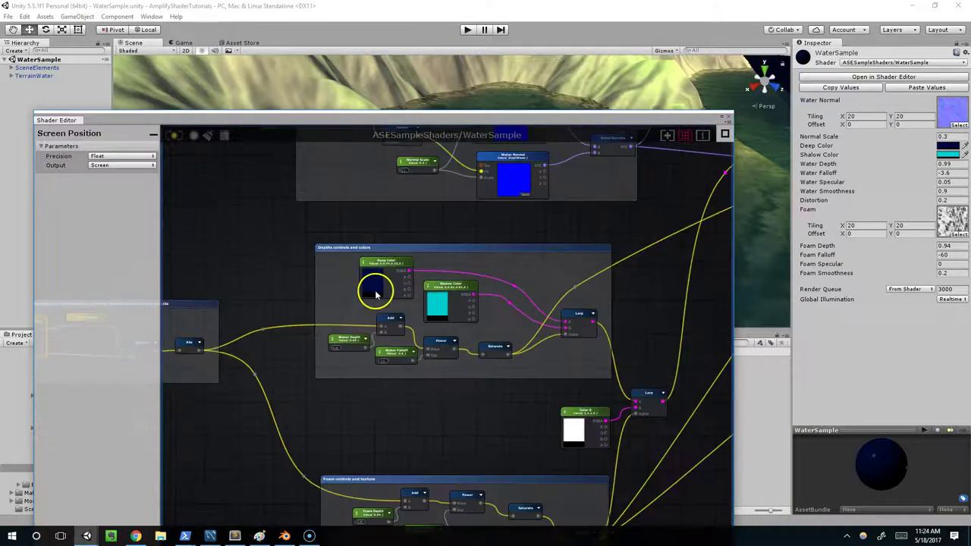
scroll(334, 241, up, 3)
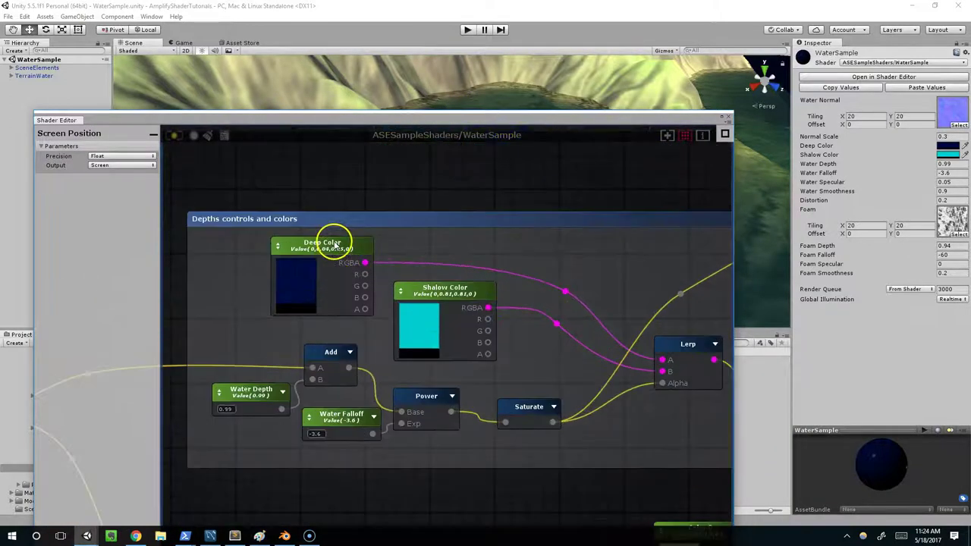
scroll(410, 261, down, 2)
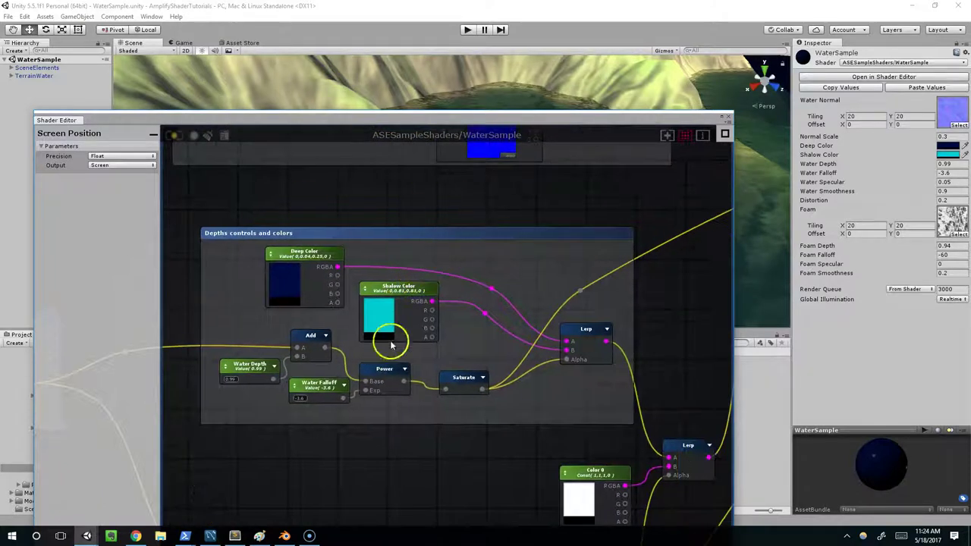
scroll(417, 304, up, 2)
middle_drag(417, 282, 385, 271)
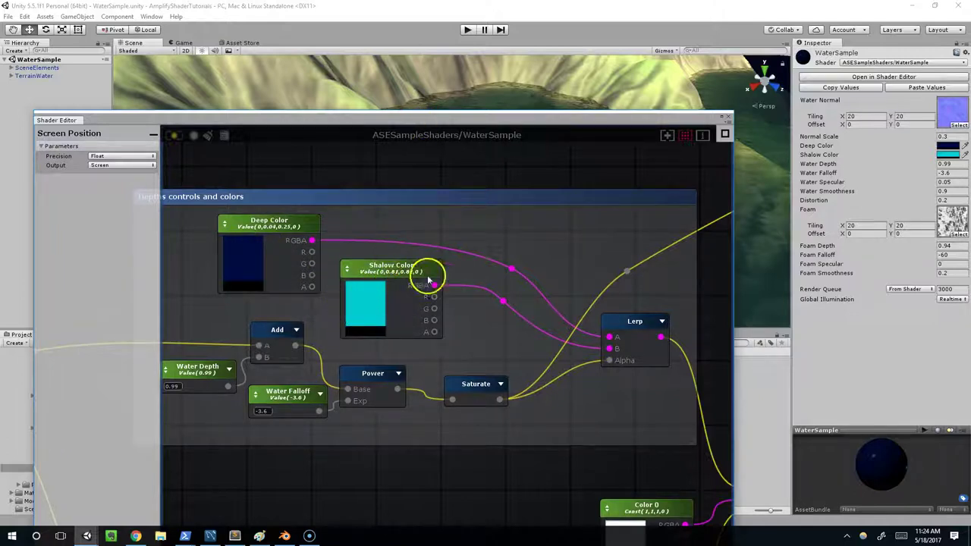
mouse_move(428, 281)
middle_down()
mouse_move(449, 288)
mouse_move(432, 273)
middle_up()
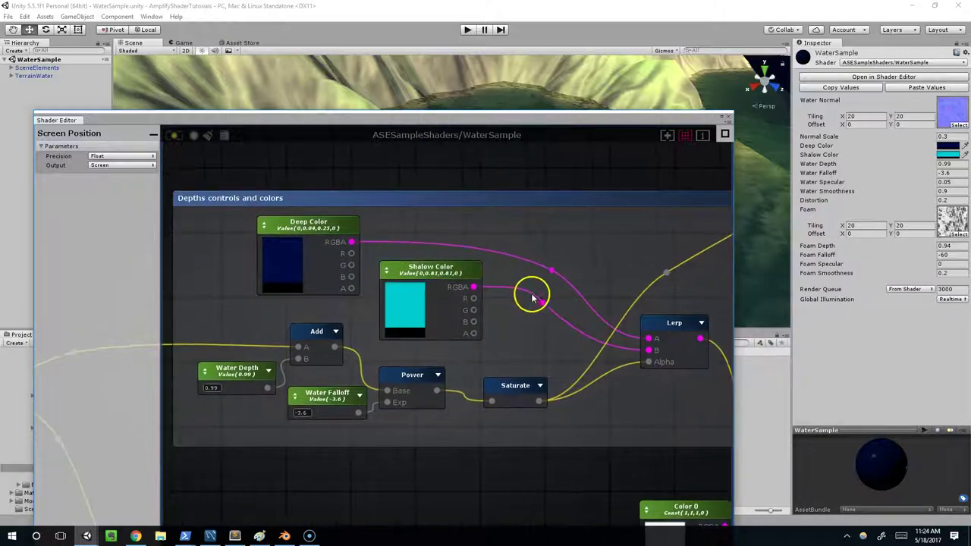
middle_drag(211, 347, 278, 333)
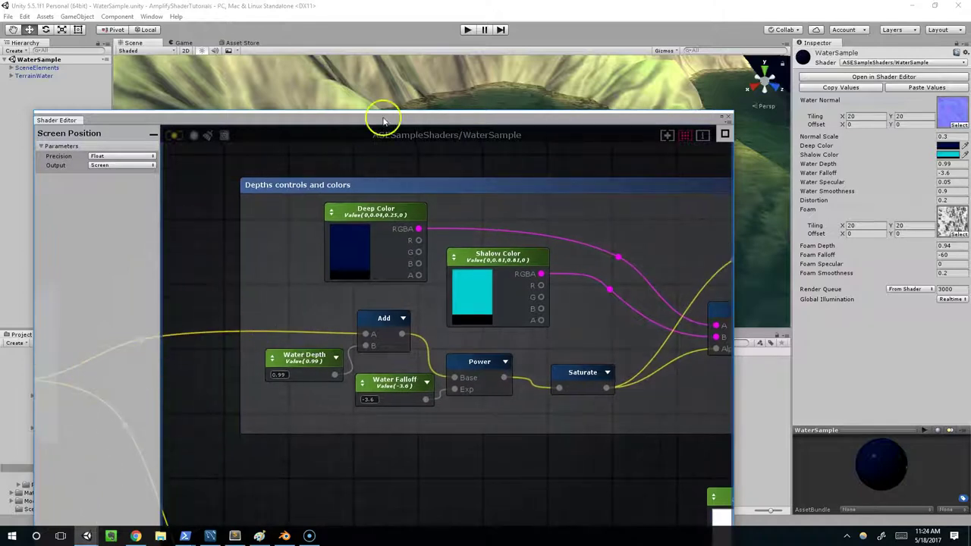
middle_drag(604, 298, 473, 314)
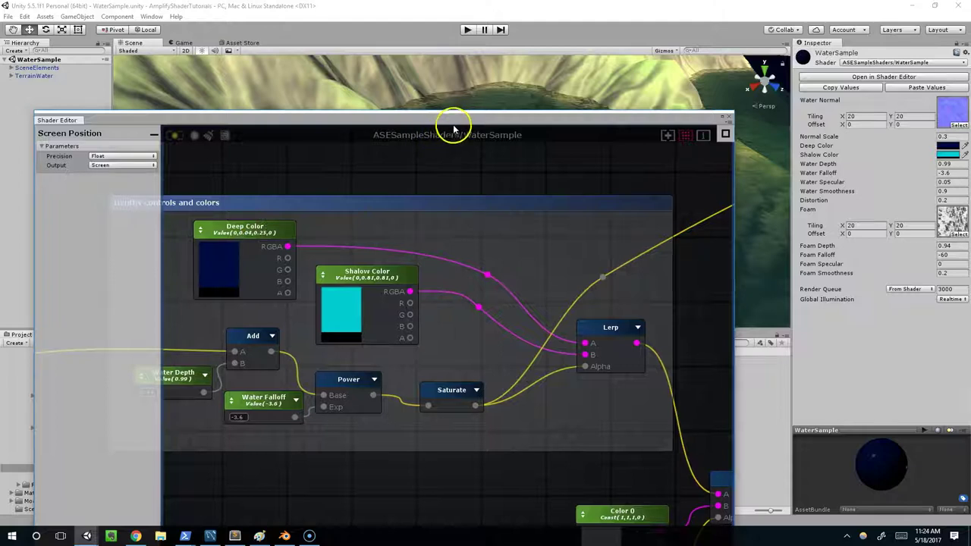
drag(451, 126, 499, 388)
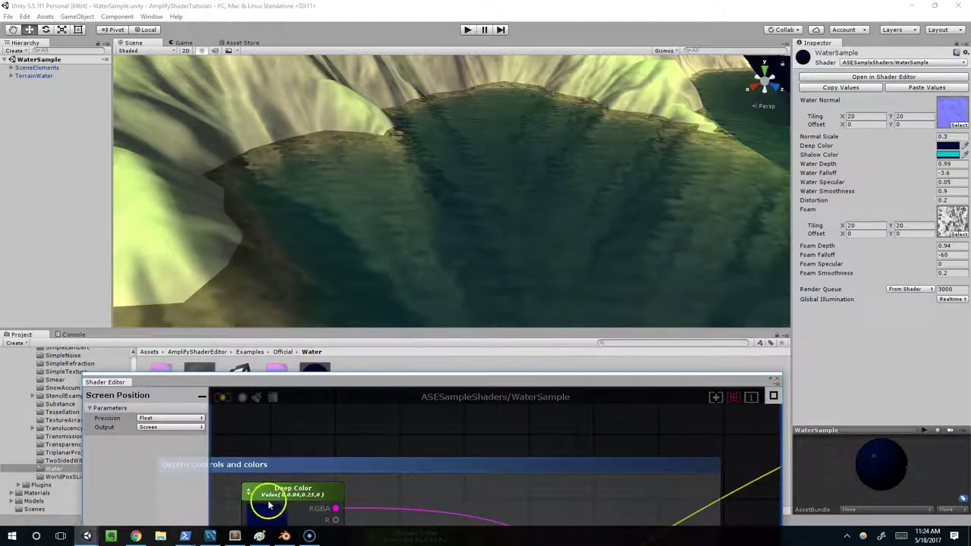
drag(356, 389, 410, 148)
Examine the node group that blends panning normals to fake moving ripples.
scroll(485, 275, down, 3)
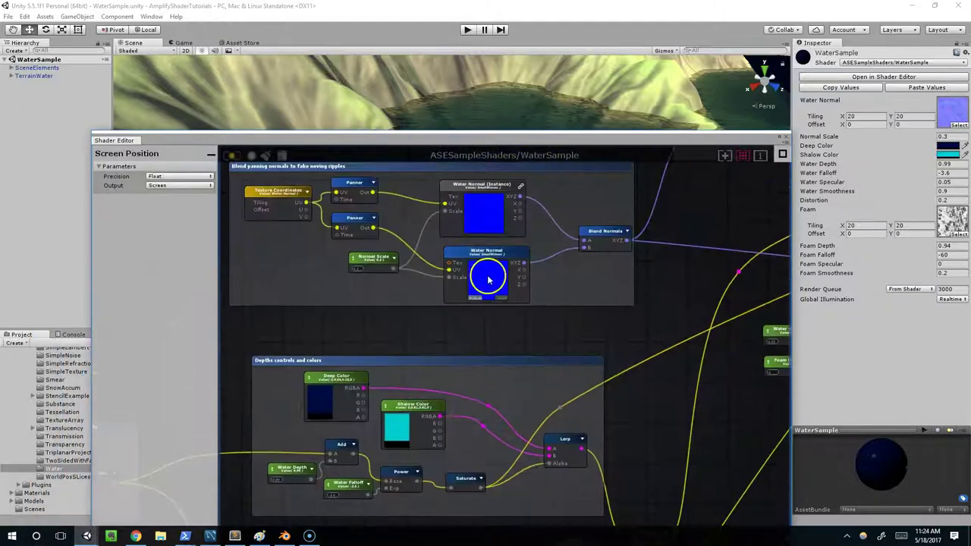
scroll(685, 329, down, 3)
mouse_move(685, 329)
middle_down()
mouse_move(518, 311)
mouse_move(675, 328)
middle_up()
scroll(674, 328, up, 3)
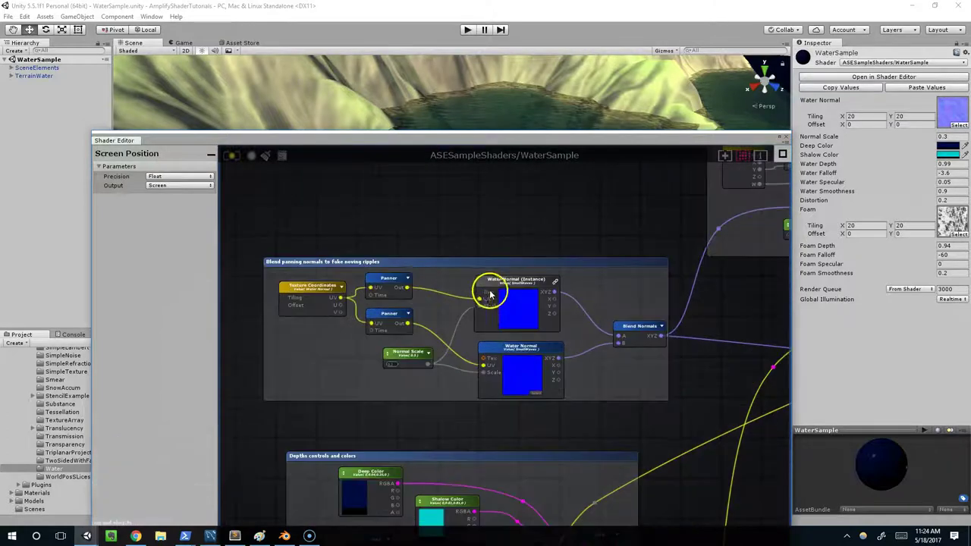
middle_drag(457, 292, 481, 291)
scroll(336, 238, up, 2)
scroll(303, 272, down, 1)
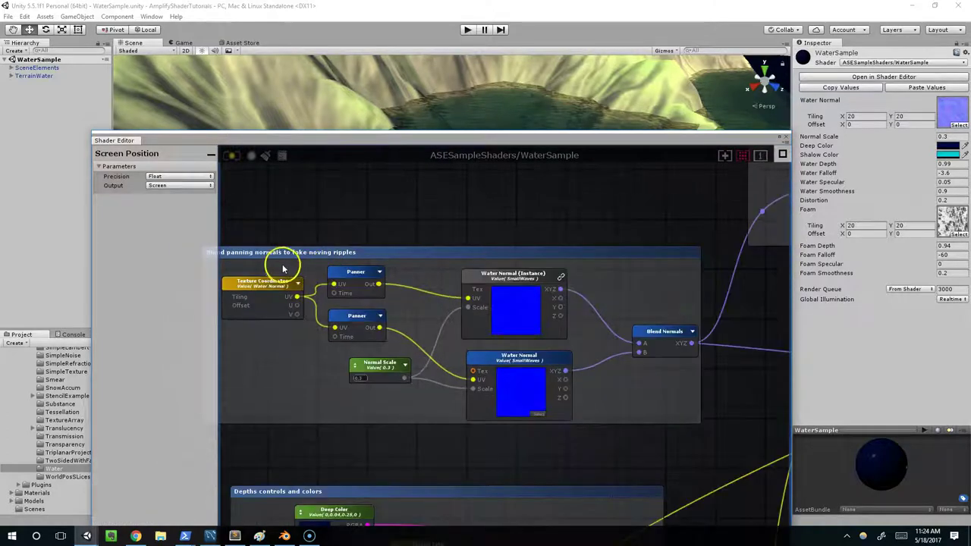
right_drag(283, 268, 321, 260)
Move the shader editor clear of the scene view and run the WaterSample scene in play mode.
drag(394, 142, 436, 333)
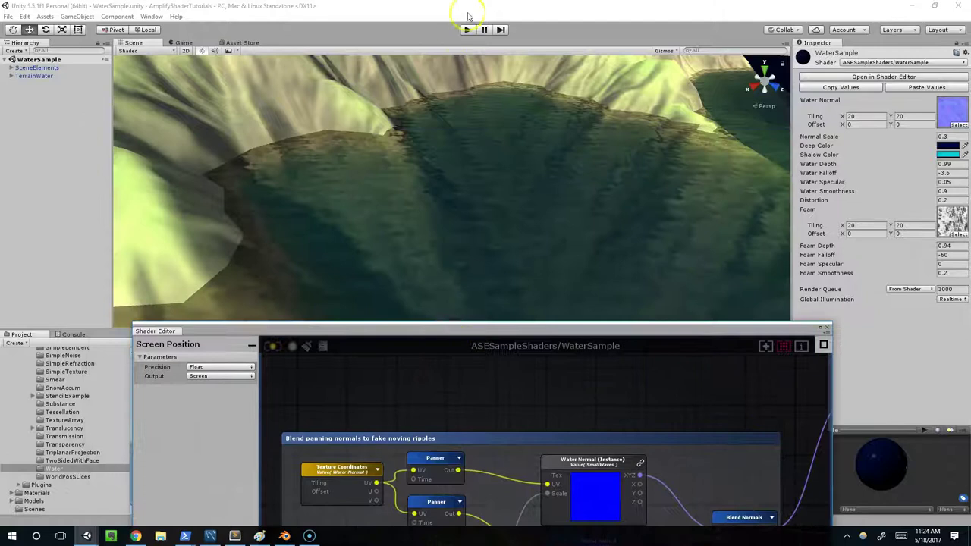
click(467, 29)
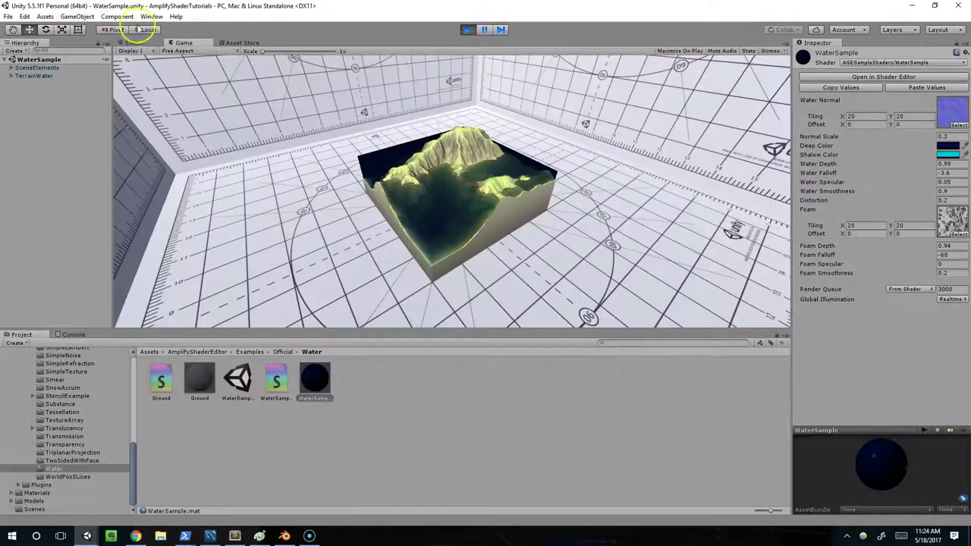
Show the running water in the Scene view and open the WaterSample material's graph beneath it, on the moving ripples group.
click(147, 43)
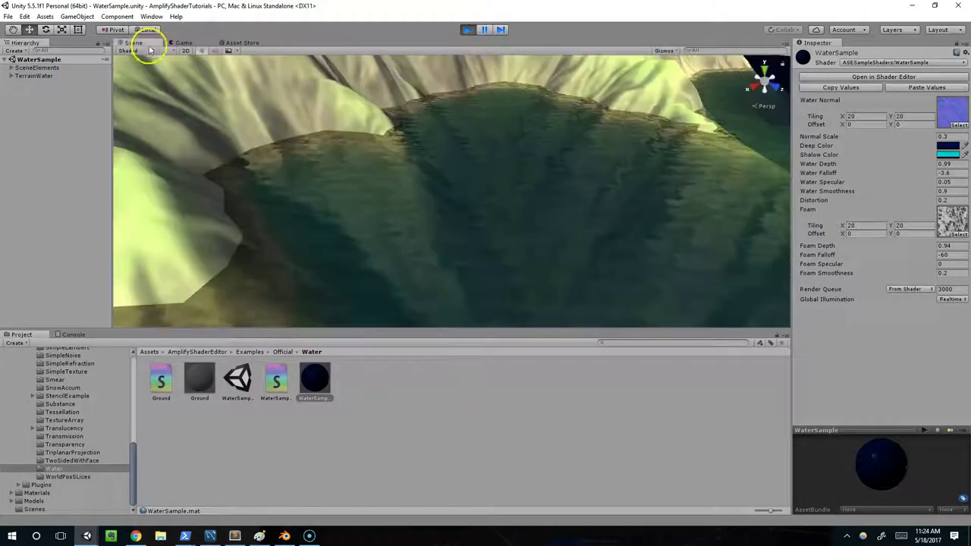
scroll(464, 209, up, 5)
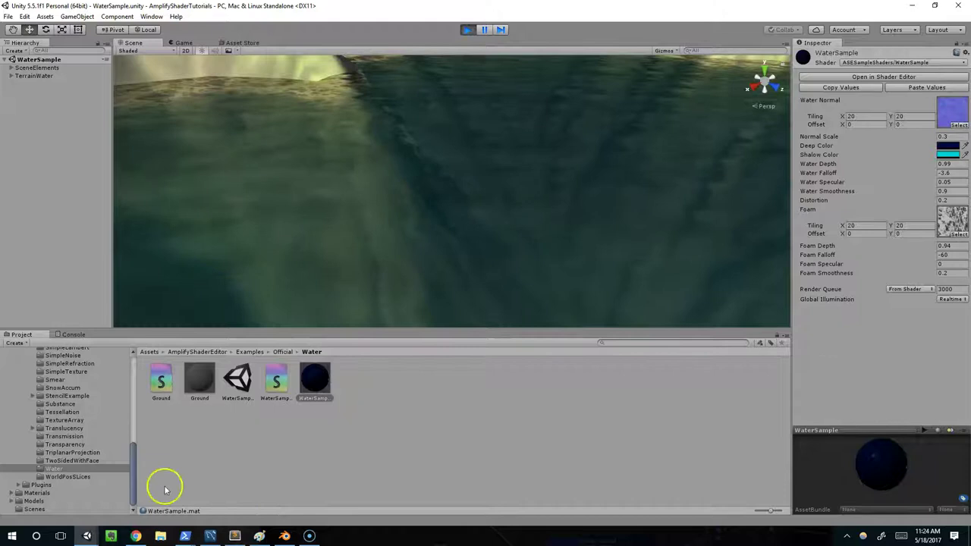
double_click(312, 381)
drag(417, 339, 416, 164)
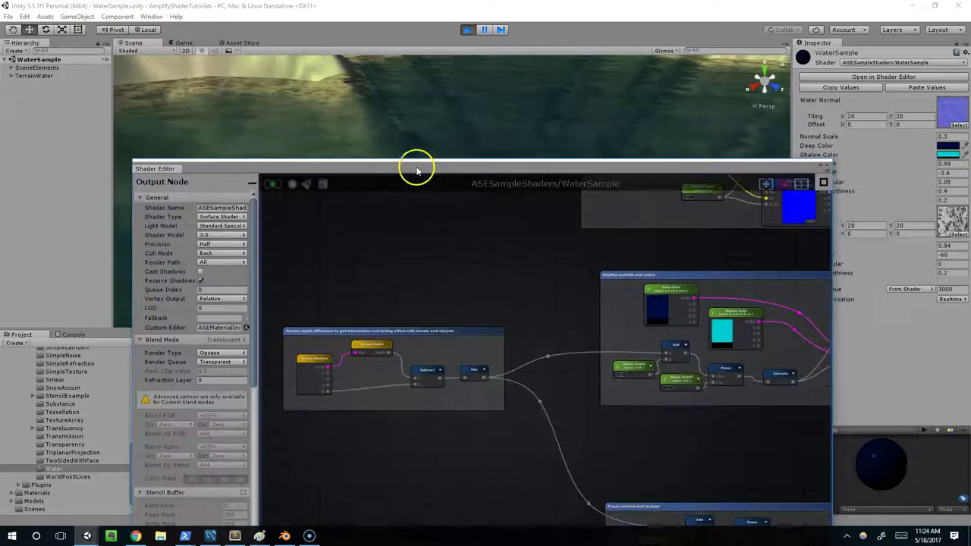
scroll(531, 267, up, 1)
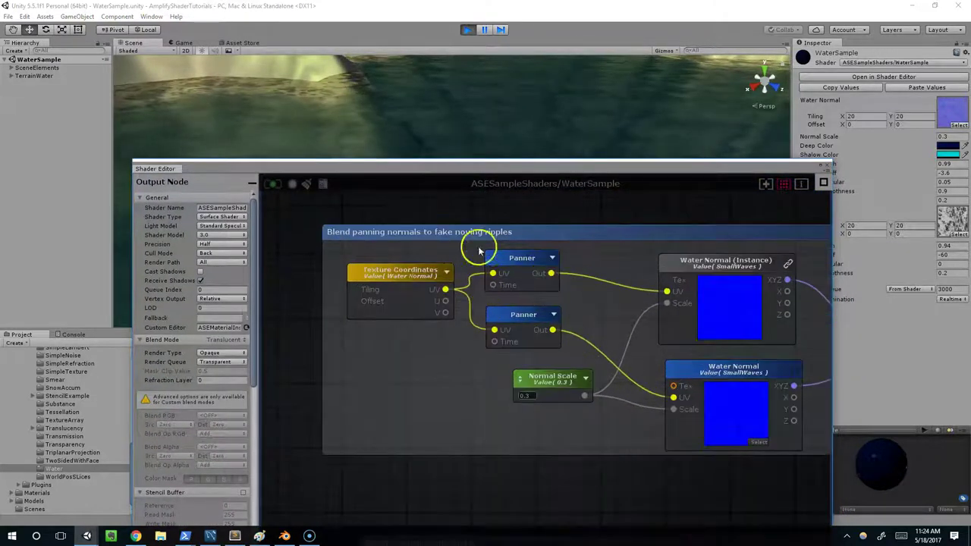
scroll(489, 274, up, 1)
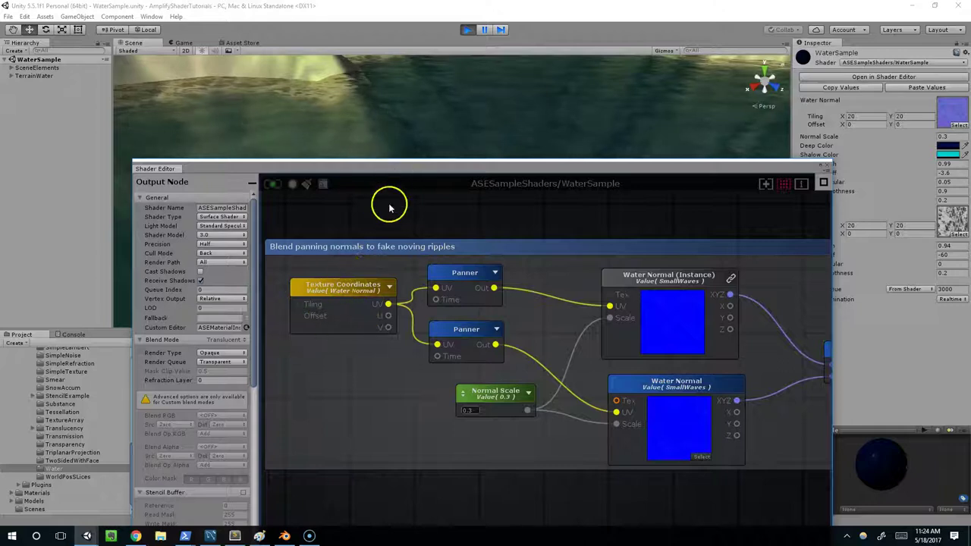
drag(426, 174, 415, 261)
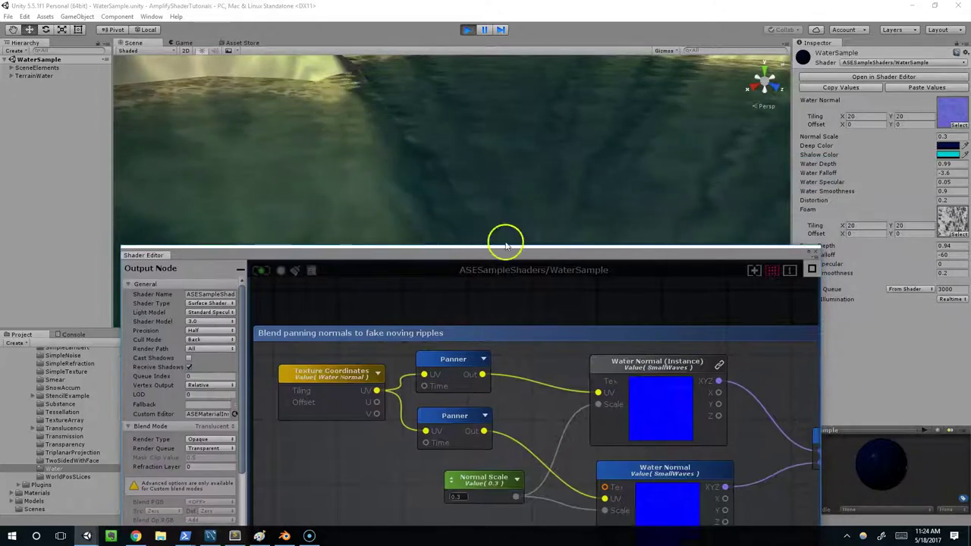
Inspect the speed settings of both Panner nodes and follow their normals to the Blend Normals node.
click(459, 357)
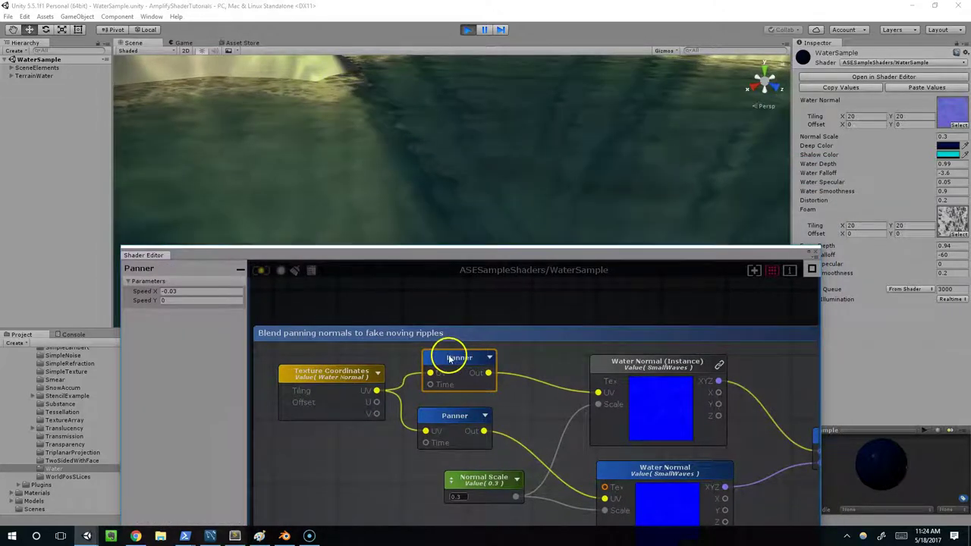
click(455, 416)
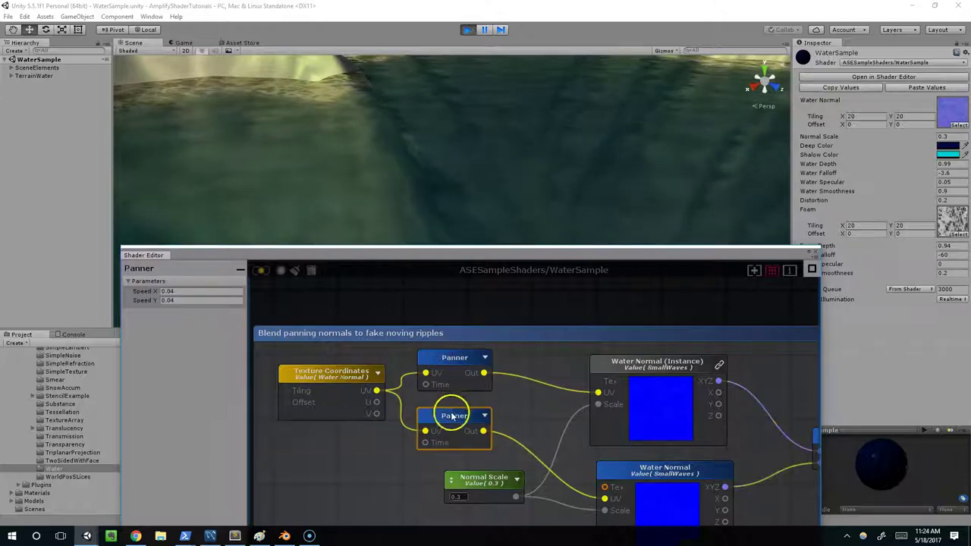
middle_drag(609, 433, 529, 392)
middle_drag(614, 392, 504, 387)
middle_drag(608, 412, 483, 403)
scroll(483, 405, down, 5)
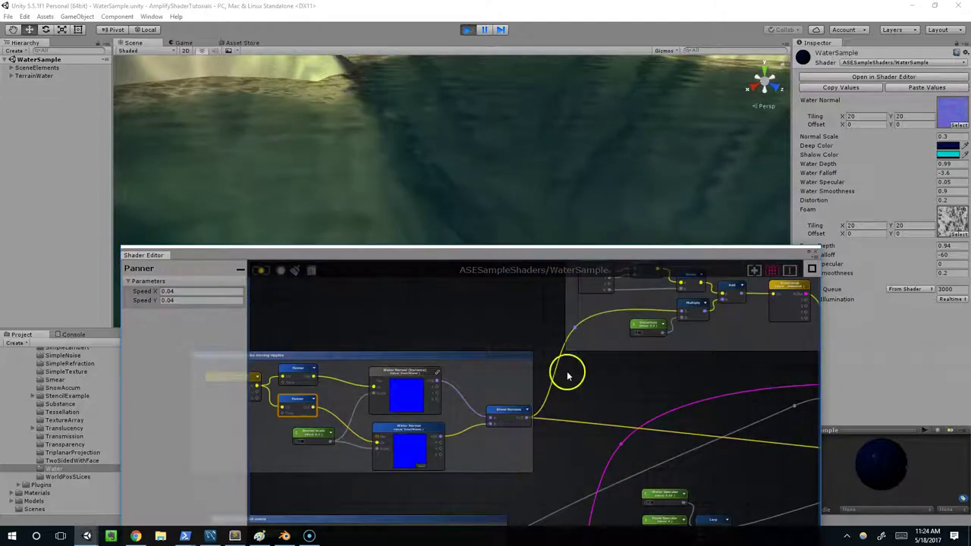
Examine the screen color refraction group and its WaterGrab node, comparing the distortion with the water in the scene.
mouse_move(572, 373)
middle_down()
mouse_move(443, 395)
mouse_move(460, 448)
middle_up()
scroll(460, 448, up, 2)
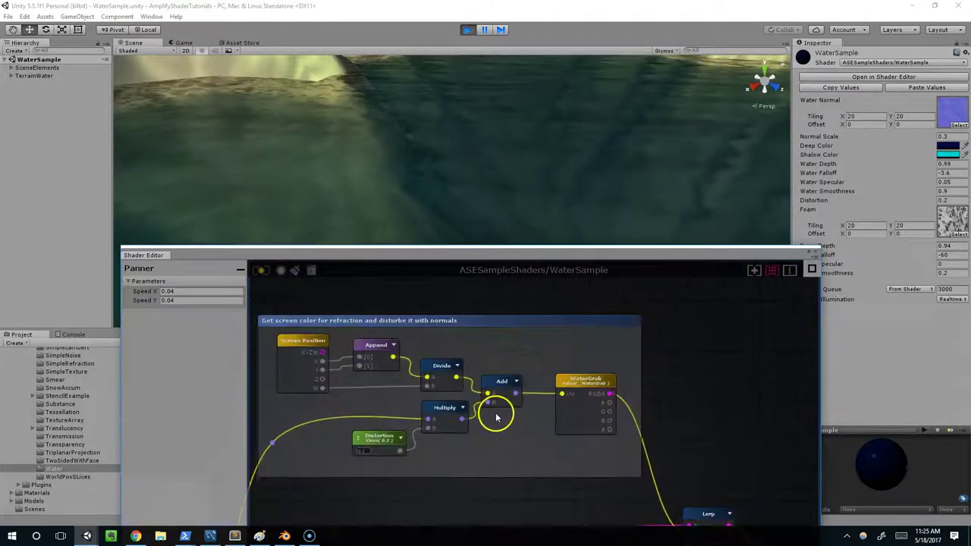
scroll(460, 374, down, 1)
scroll(413, 356, up, 4)
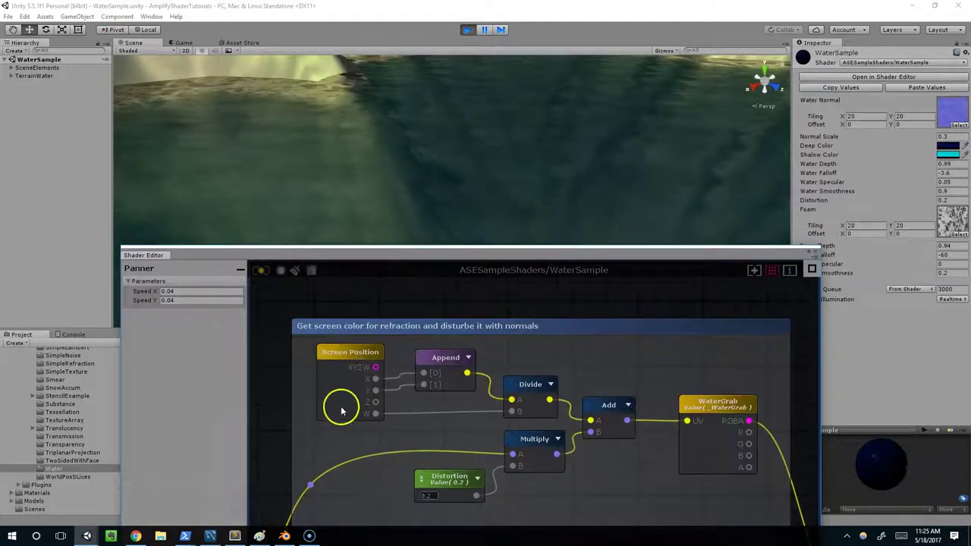
middle_drag(439, 397, 370, 356)
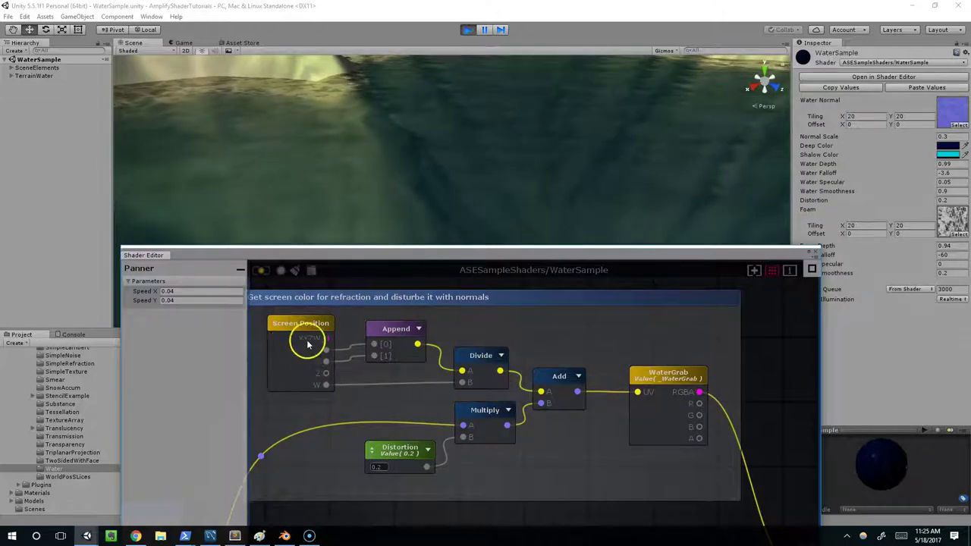
middle_drag(474, 376, 471, 353)
click(650, 351)
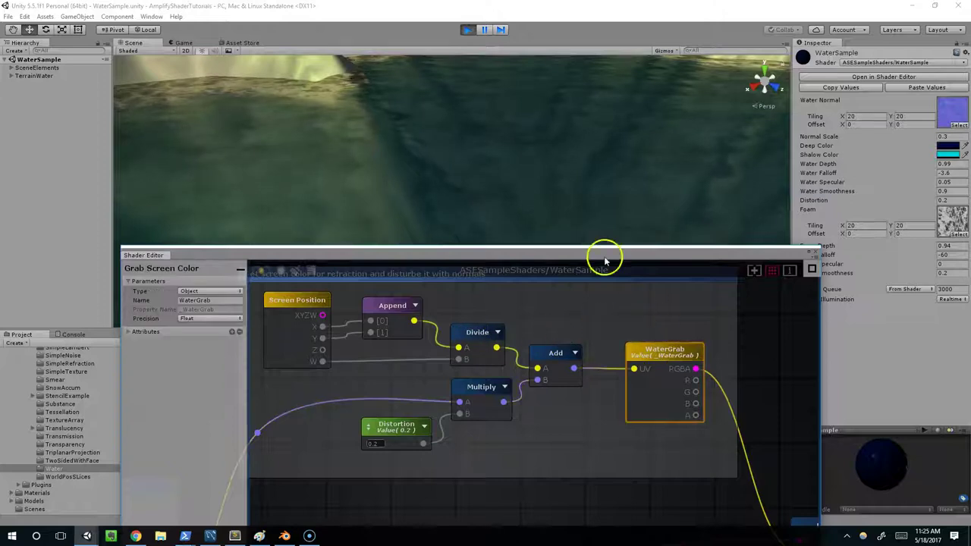
middle_drag(360, 123, 425, 140)
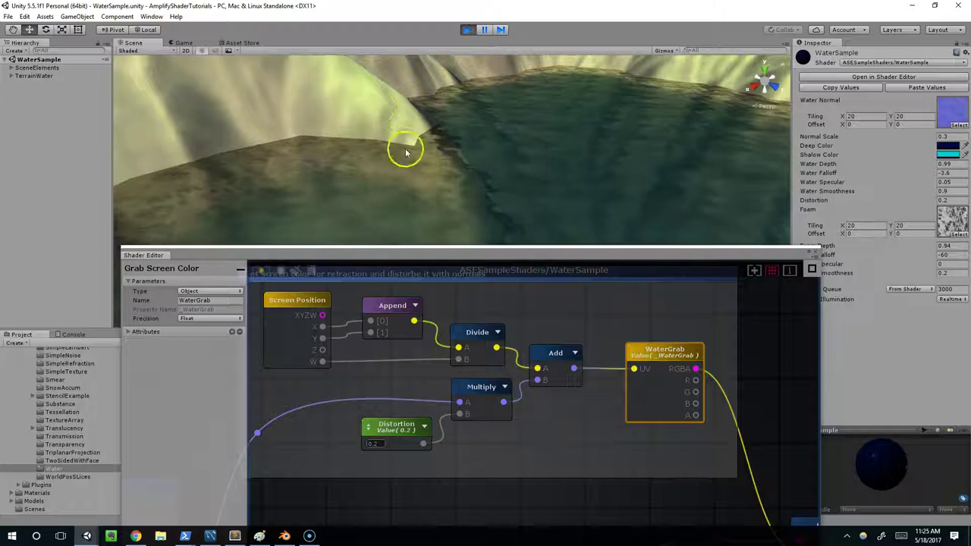
scroll(416, 181, down, 6)
middle_drag(422, 184, 403, 173)
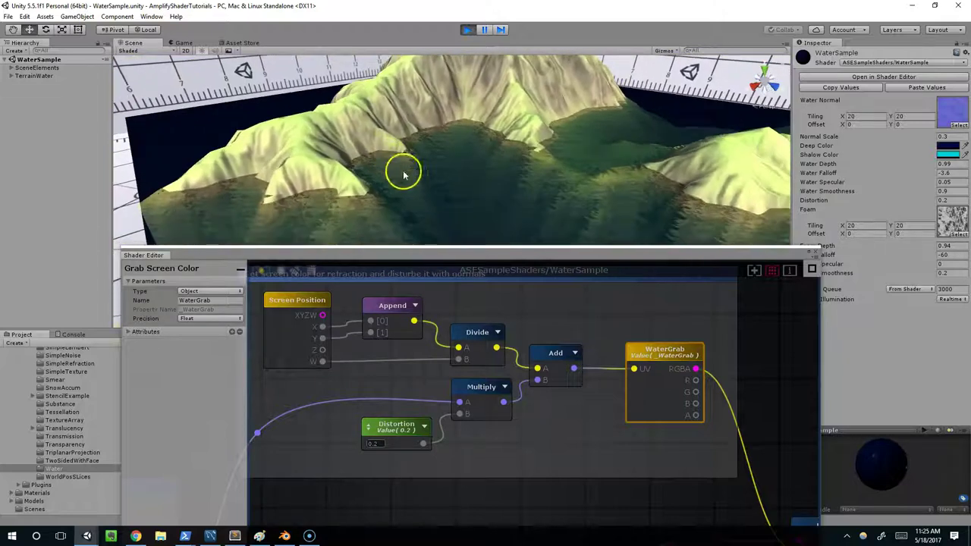
Trace the refraction result through the Lerp node into the WaterSample output node and review its inputs.
middle_drag(636, 349, 602, 294)
scroll(600, 299, down, 3)
scroll(622, 358, up, 2)
middle_drag(622, 357, 585, 349)
middle_drag(659, 418, 680, 322)
scroll(680, 322, down, 3)
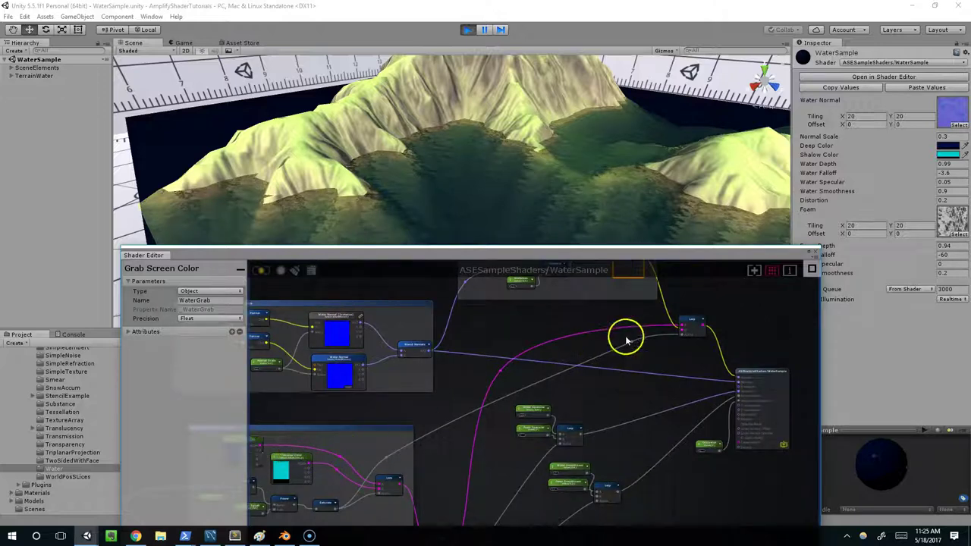
middle_drag(627, 340, 547, 375)
scroll(628, 408, up, 8)
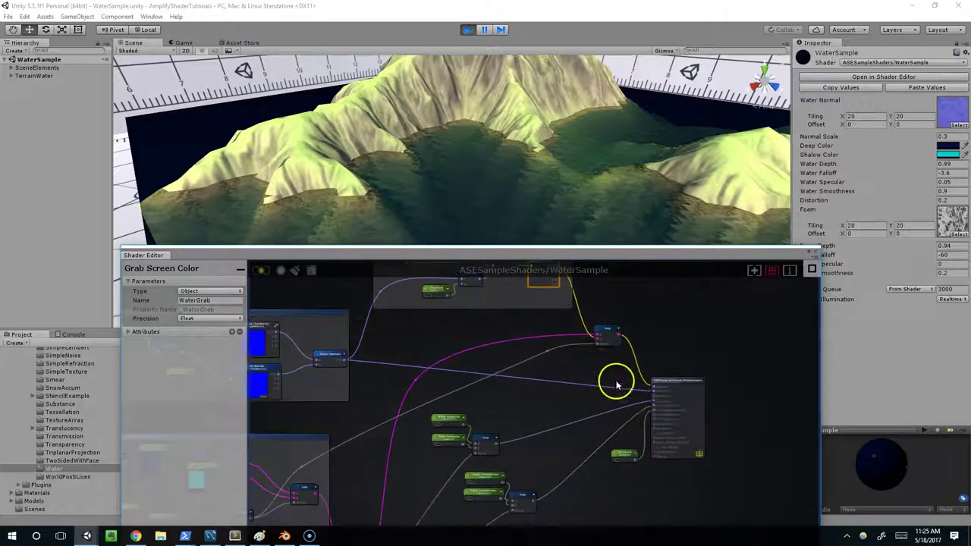
scroll(511, 418, down, 4)
middle_drag(640, 335, 720, 273)
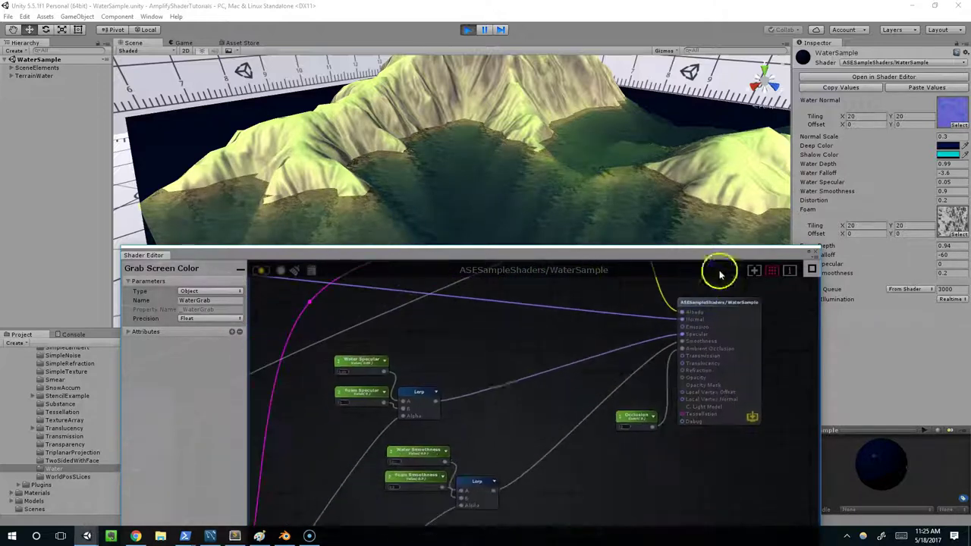
Examine the Foam controls and texture group, from its depth and falloff controls to the foam texture and Multiply output.
middle_drag(465, 385, 572, 304)
middle_drag(487, 415, 564, 318)
scroll(490, 423, down, 4)
middle_drag(451, 436, 554, 367)
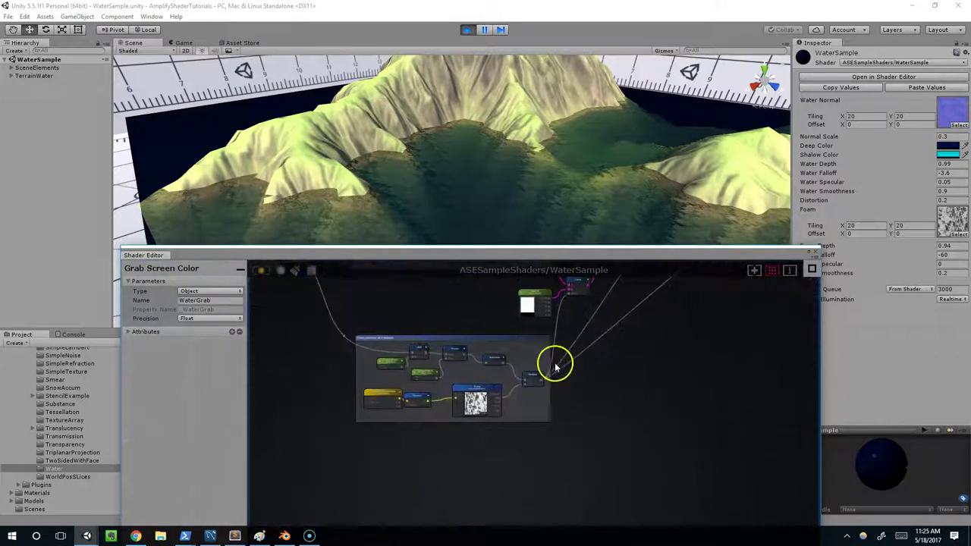
scroll(404, 407, up, 4)
scroll(403, 408, up, 1)
middle_drag(496, 367, 486, 407)
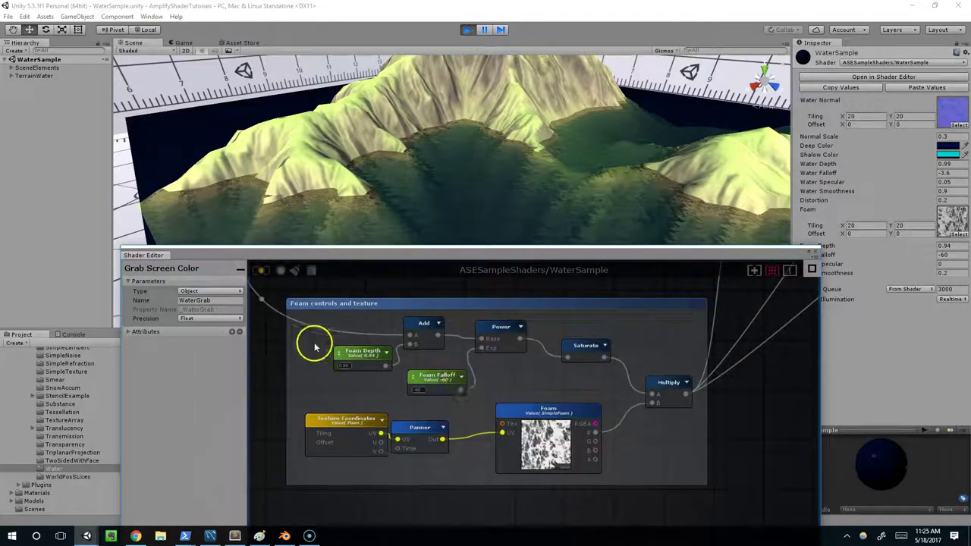
scroll(314, 334, down, 2)
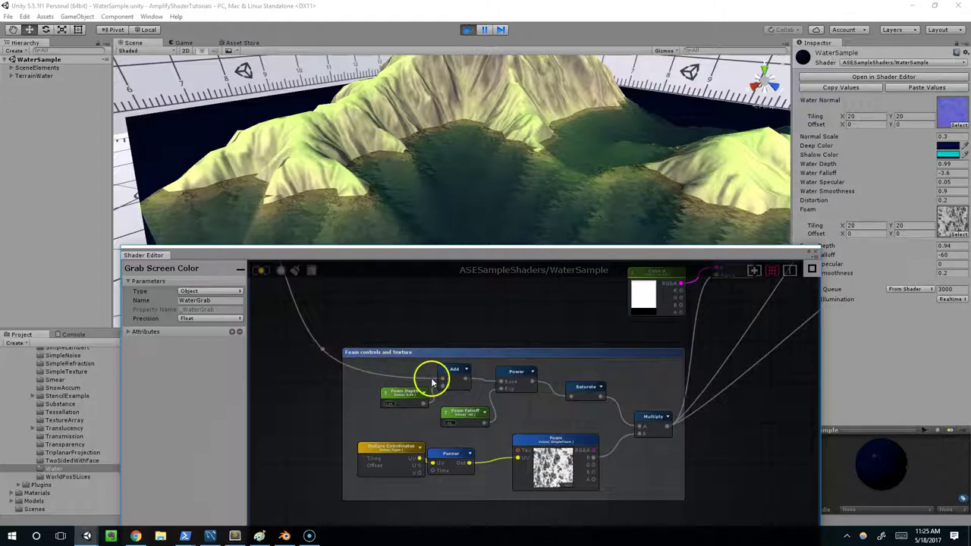
middle_drag(459, 377, 425, 357)
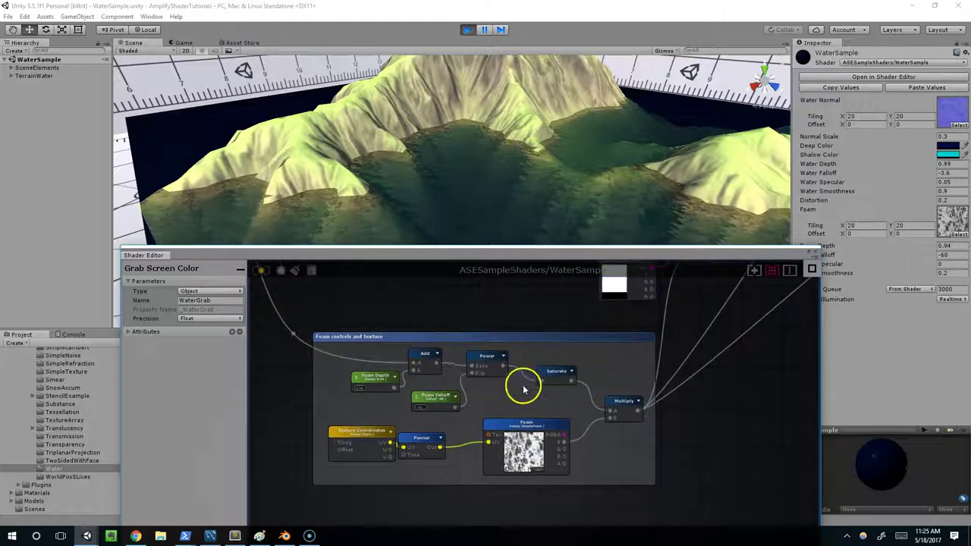
middle_drag(577, 390, 529, 394)
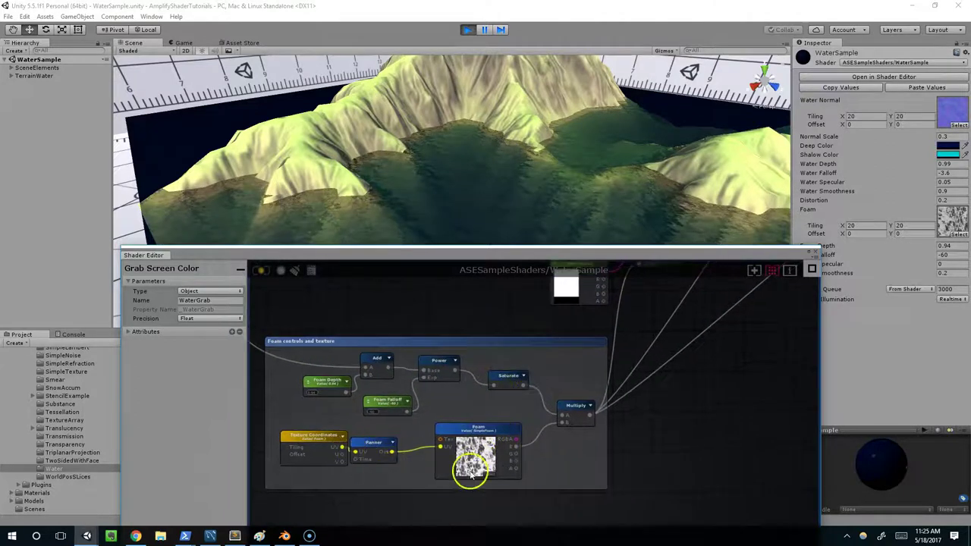
middle_drag(570, 279, 550, 302)
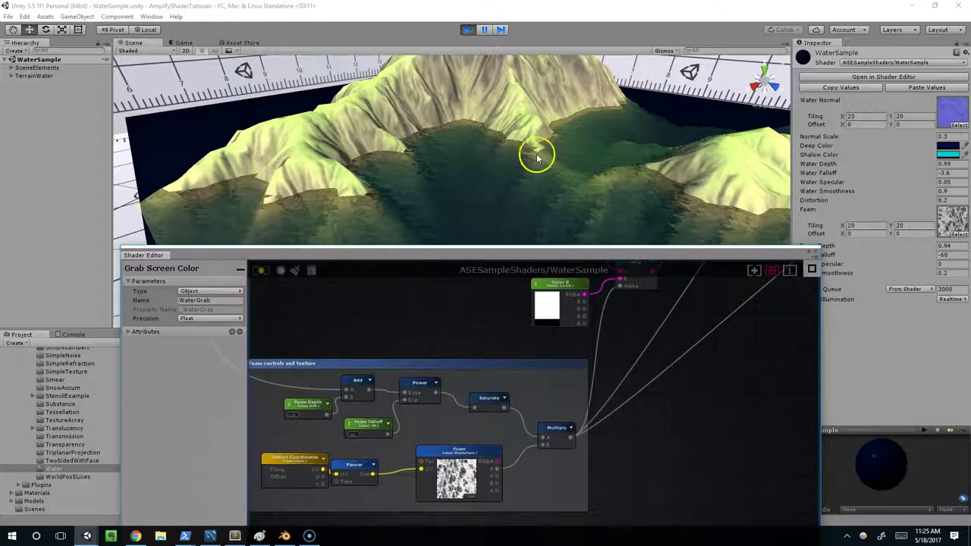
Change the Occlusion float node's type from Constant to Property and update the shader to expose it on the material.
scroll(643, 353, down, 1)
middle_drag(643, 354, 335, 490)
middle_drag(592, 367, 521, 414)
middle_drag(619, 344, 462, 436)
scroll(524, 390, up, 2)
scroll(513, 392, up, 1)
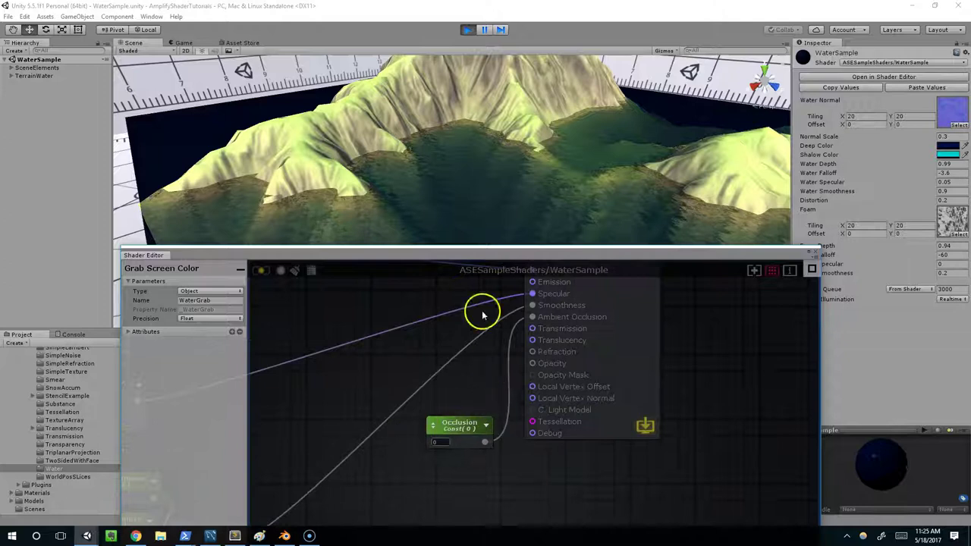
drag(484, 256, 535, 162)
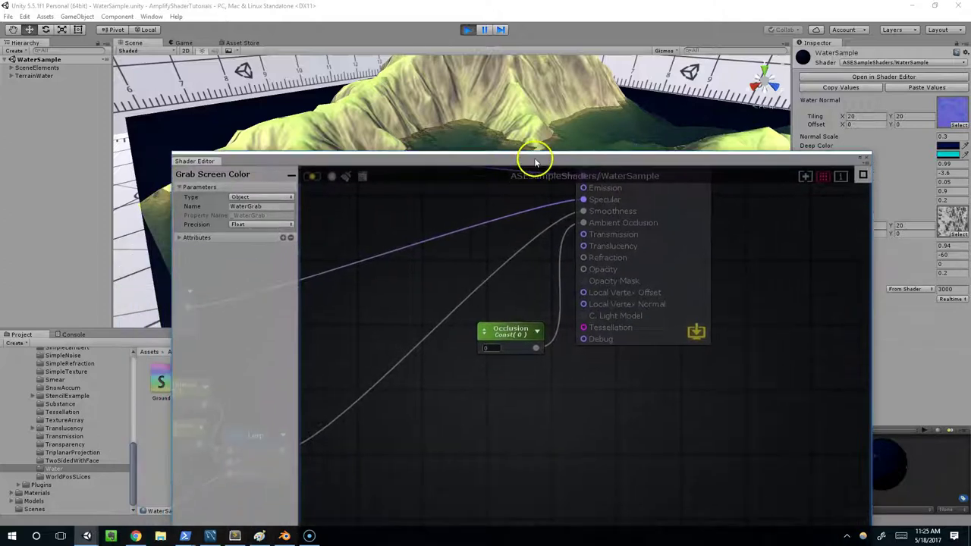
click(513, 331)
click(264, 199)
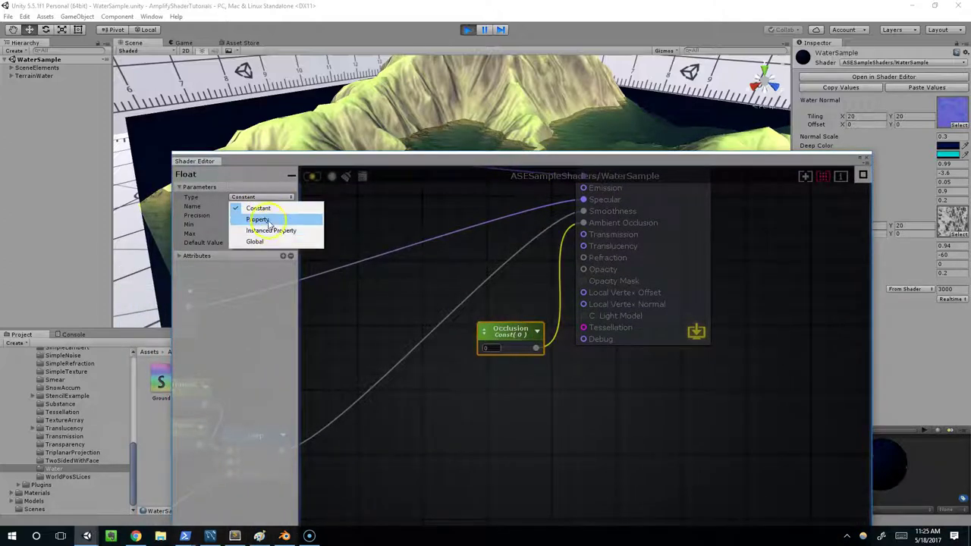
click(256, 217)
click(261, 205)
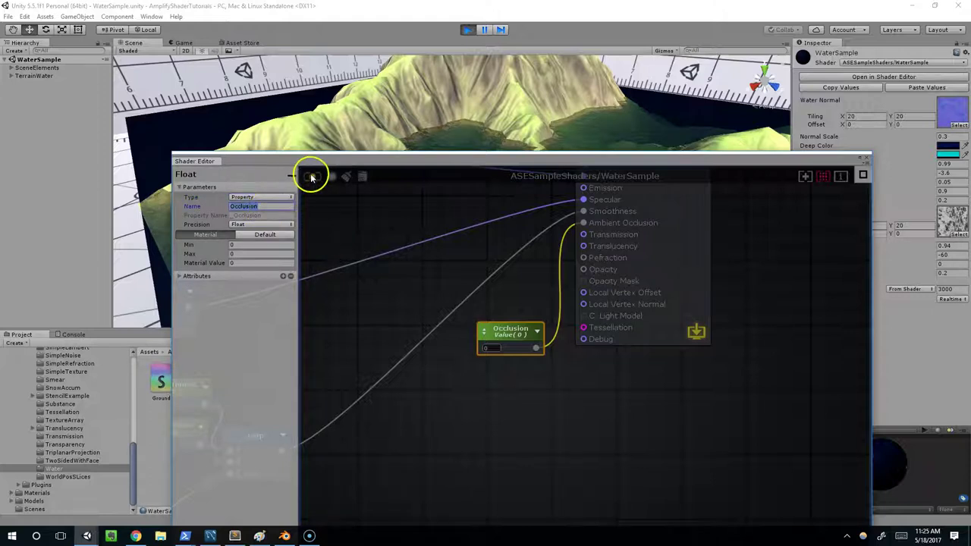
click(313, 160)
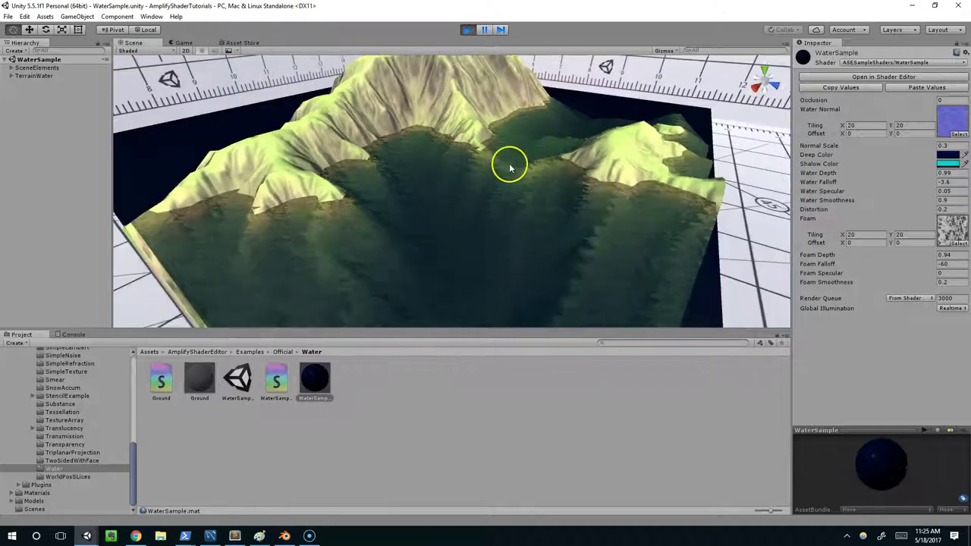
Set the water material's Deep Color to bright cyan and its Shalow Color to green.
scroll(509, 166, up, 3)
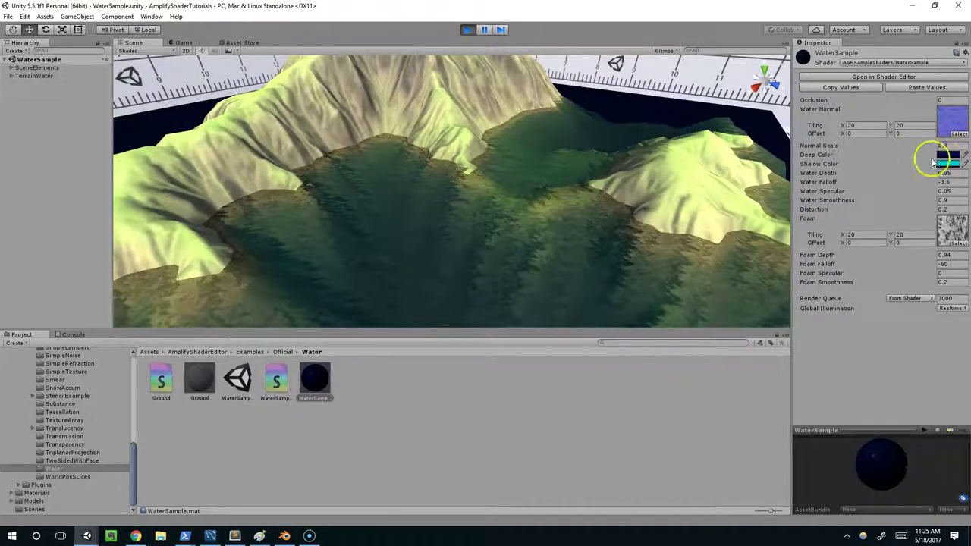
click(946, 156)
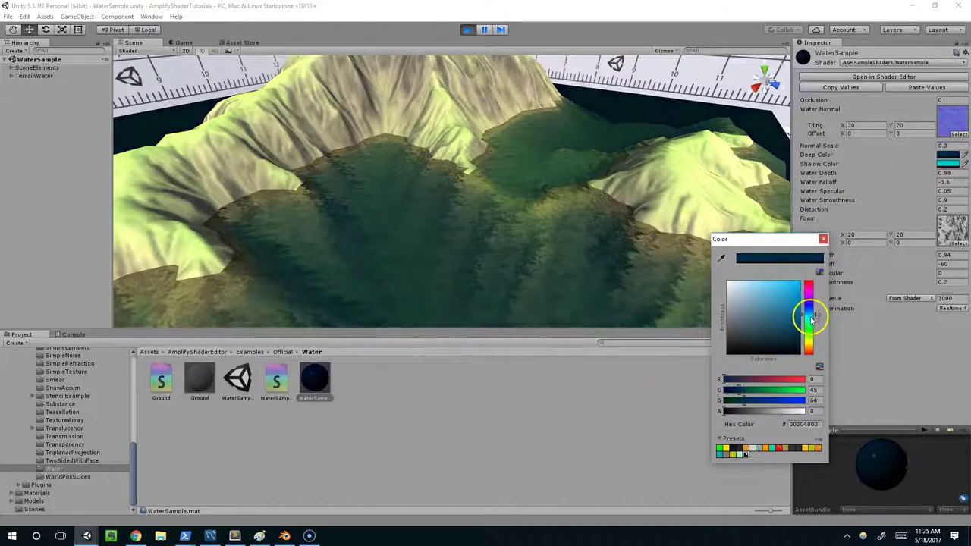
click(797, 292)
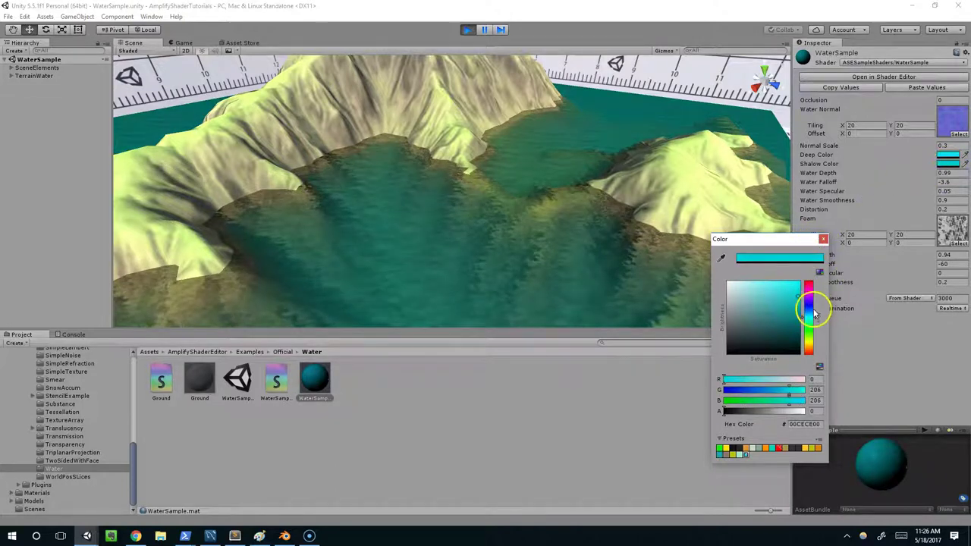
click(823, 238)
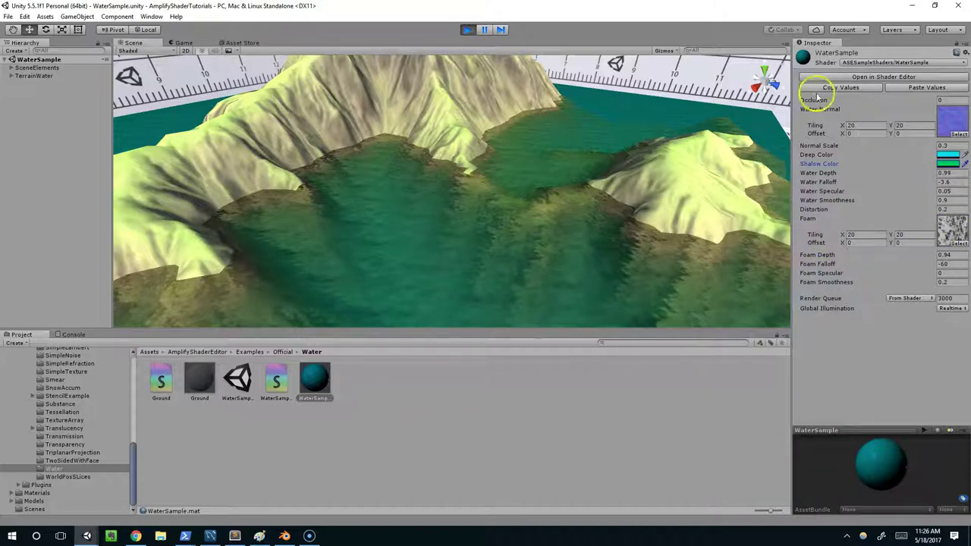
Raise the water material's Occlusion to 0.41 and view the result across the whole terrain.
drag(823, 101, 828, 101)
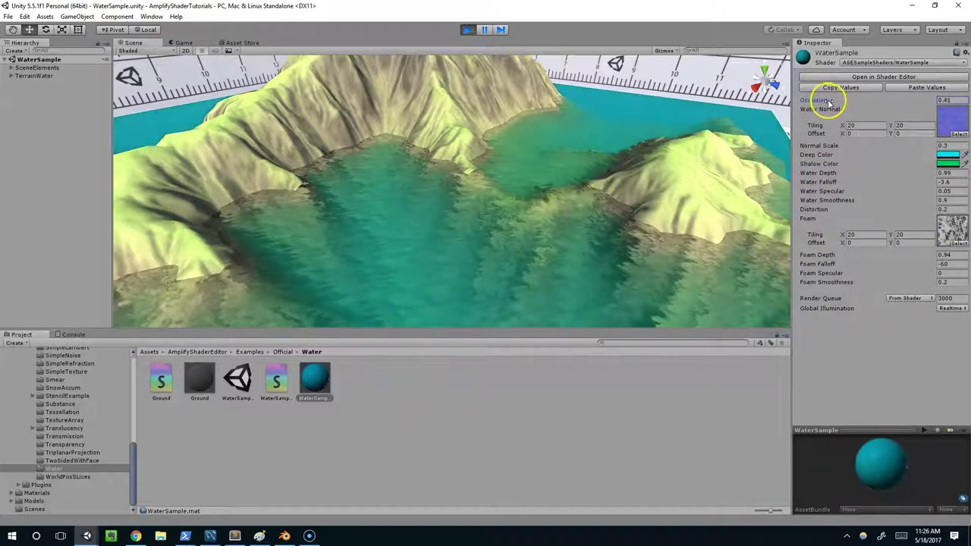
scroll(574, 154, down, 5)
alt+drag(575, 154, 492, 189)
scroll(506, 221, up, 3)
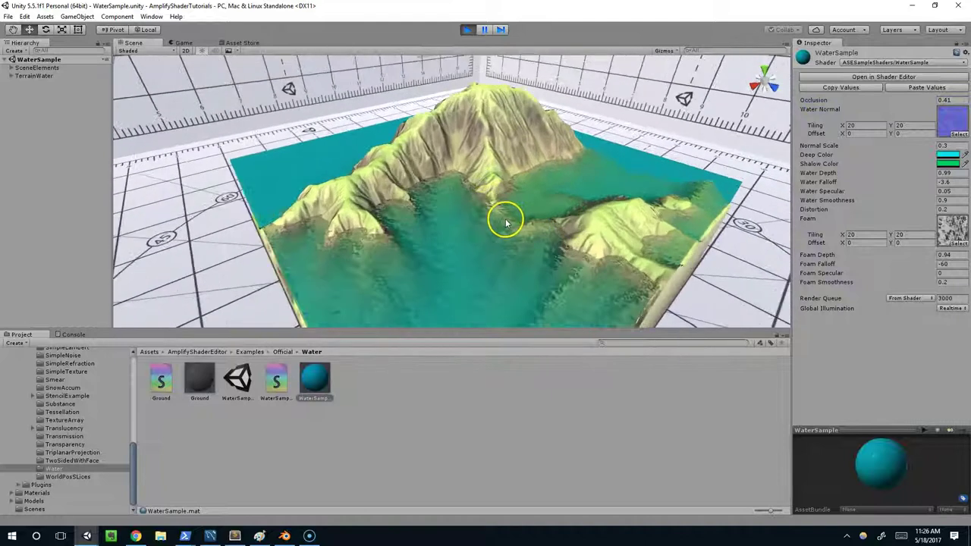
Examine the recolored water around the terrain from a low angle and from above.
alt+drag(506, 223, 535, 157)
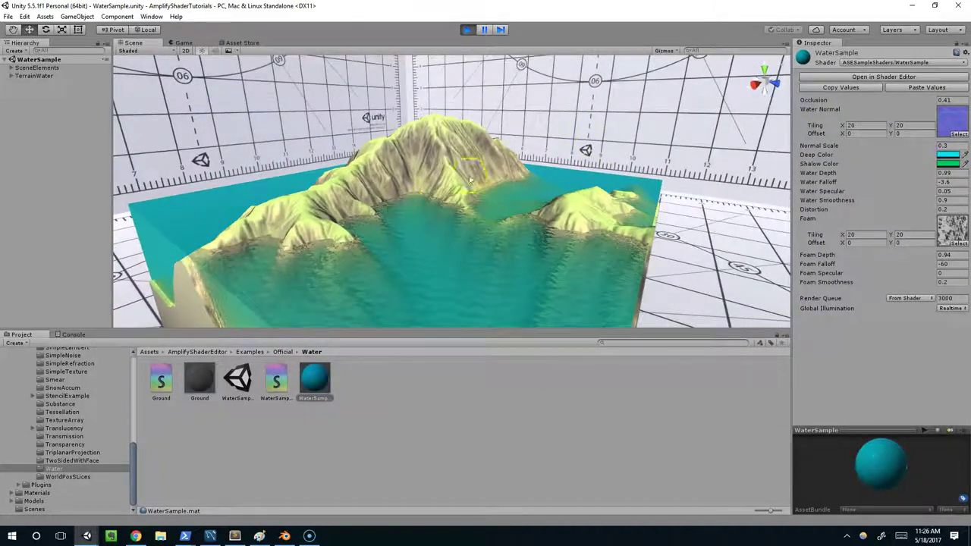
alt+drag(366, 276, 548, 265)
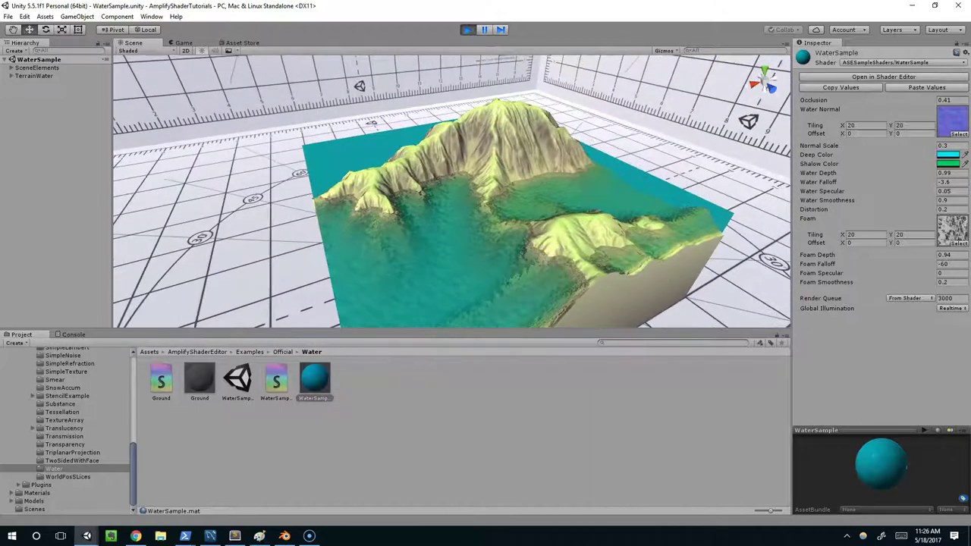
Bring the Shader Editor window back into view and review the complete WaterSample node graph, from the depth group to the output node.
drag(970, 39, 410, 60)
scroll(572, 212, down, 4)
middle_drag(465, 189, 564, 293)
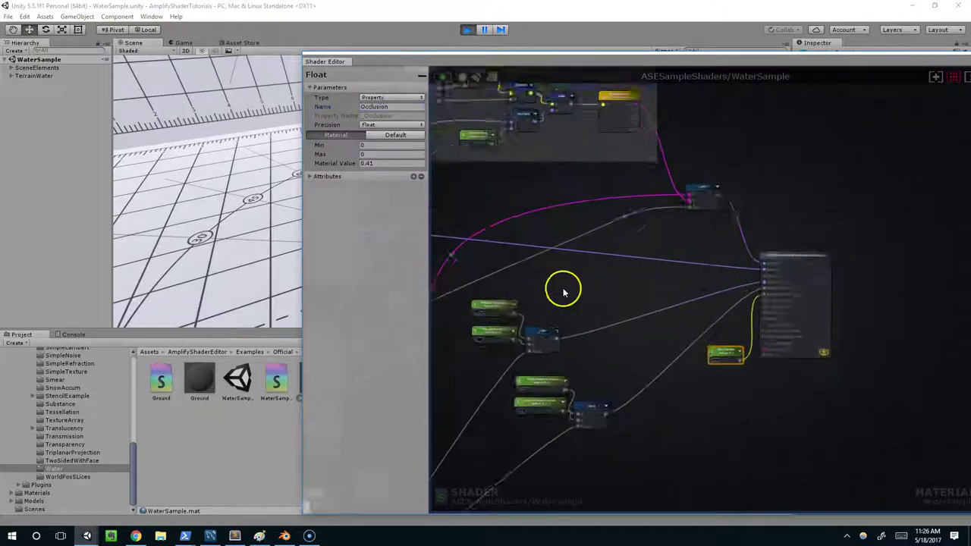
scroll(563, 292, down, 2)
middle_drag(470, 273, 730, 236)
scroll(748, 210, down, 4)
scroll(824, 223, up, 3)
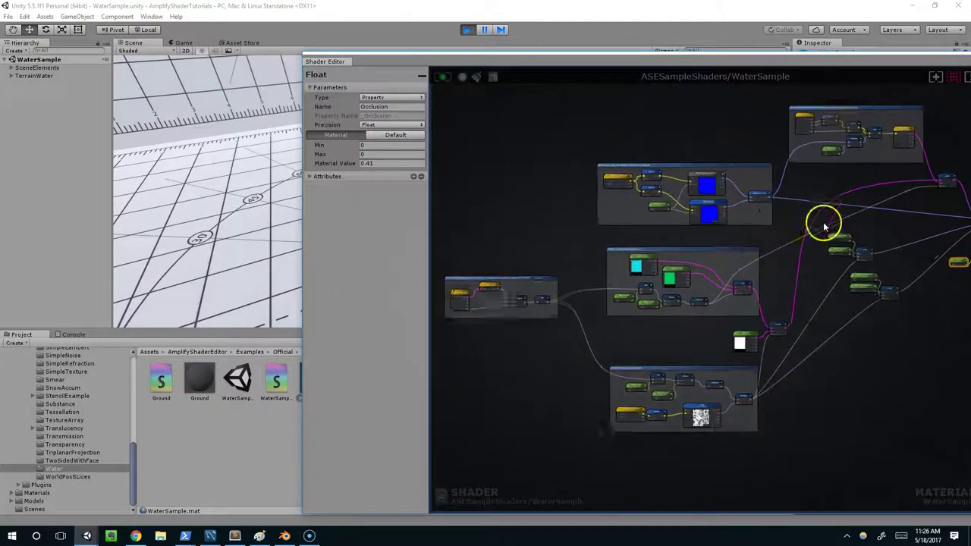
middle_drag(824, 223, 686, 271)
middle_drag(574, 313, 663, 286)
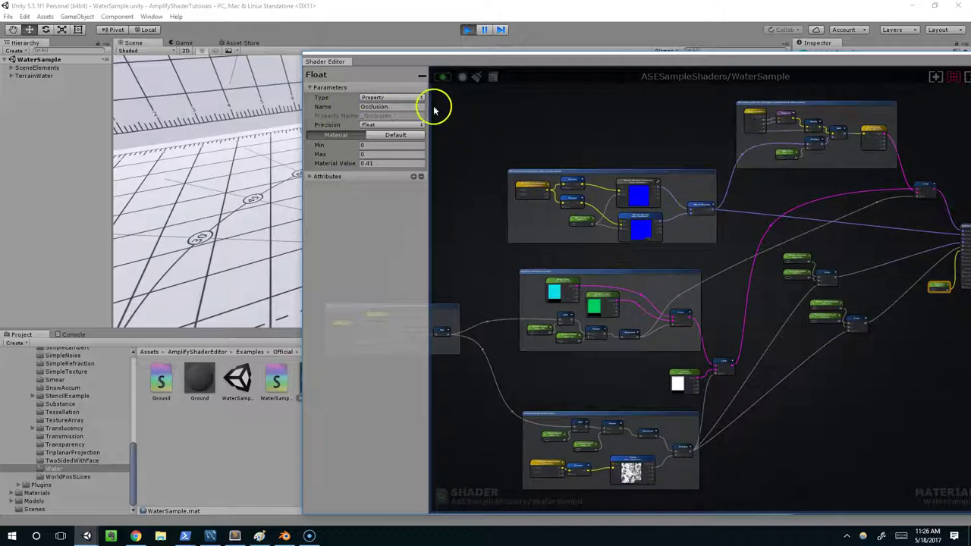
middle_drag(443, 260, 506, 248)
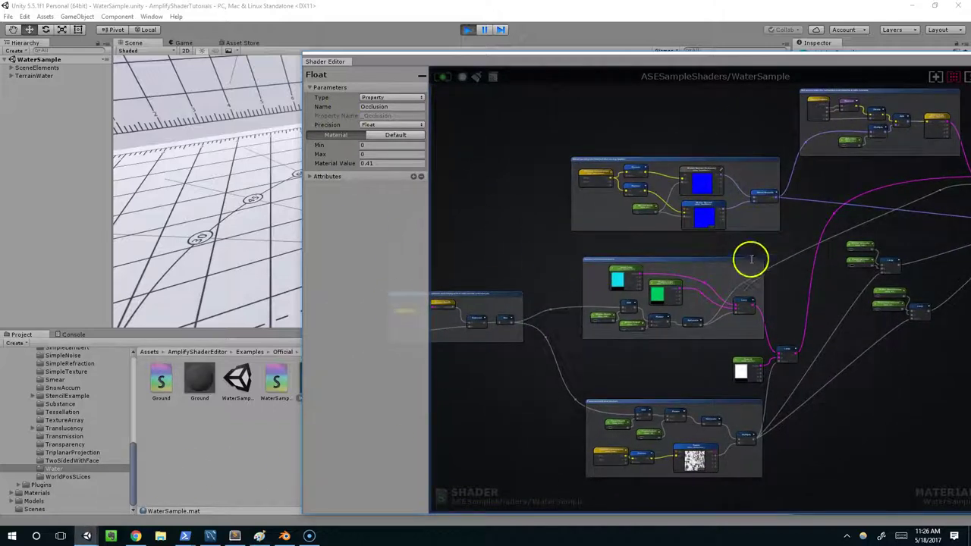